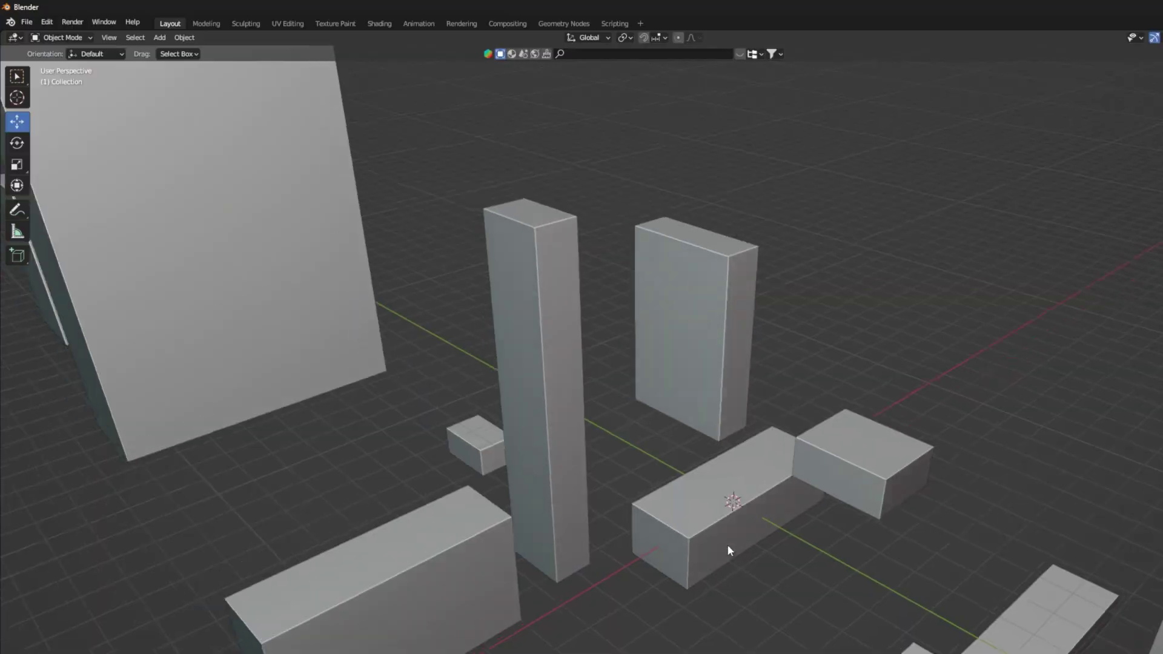
Orbit around the blocky box scene and select the lower-left box.
middle_drag(729, 550, 634, 581)
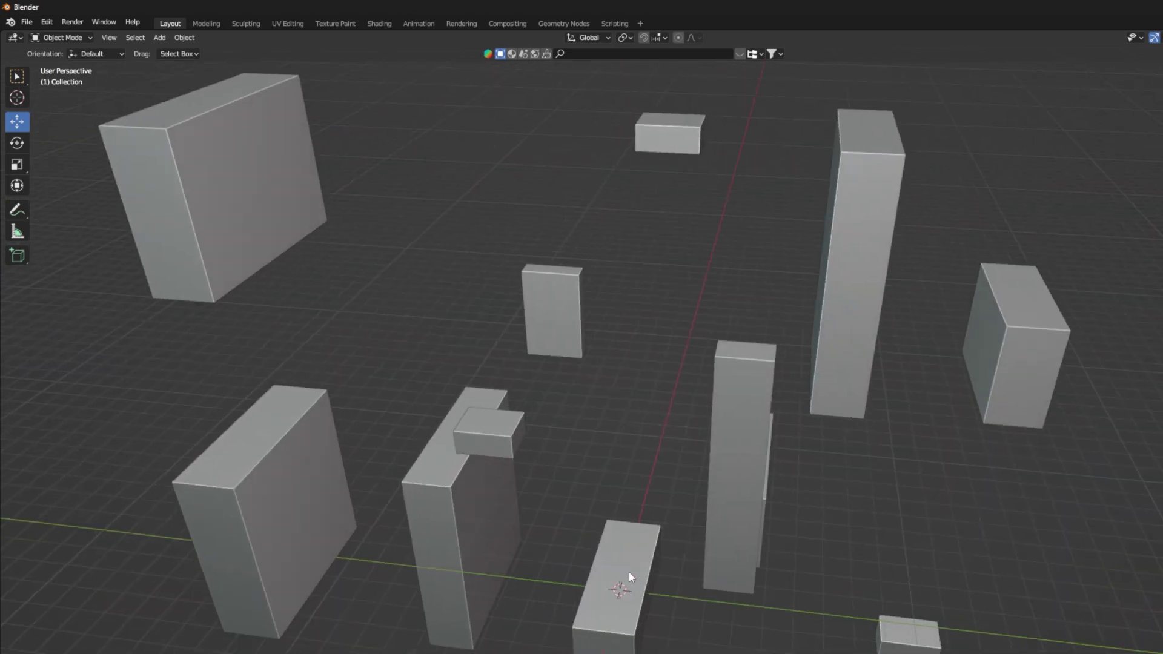
middle_drag(619, 539, 573, 555)
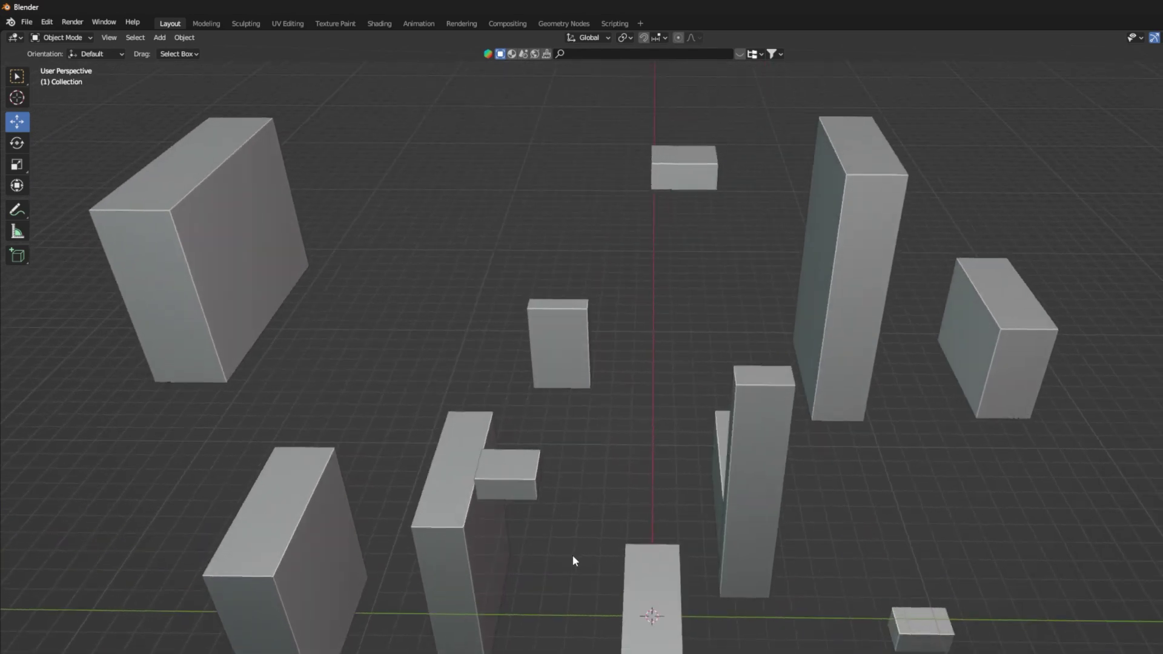
middle_drag(302, 341, 318, 351)
click(315, 520)
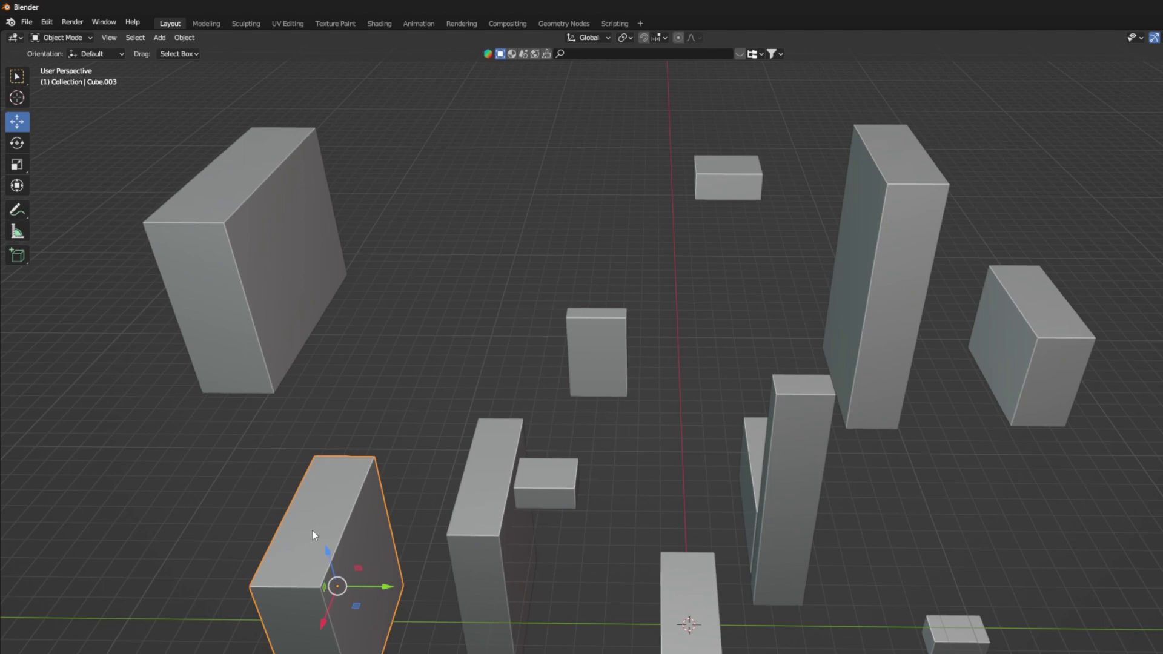
Add a UV sphere at the 3D cursor on the low box and zoom in on it.
key(shift+a)
mouse_move(584, 532)
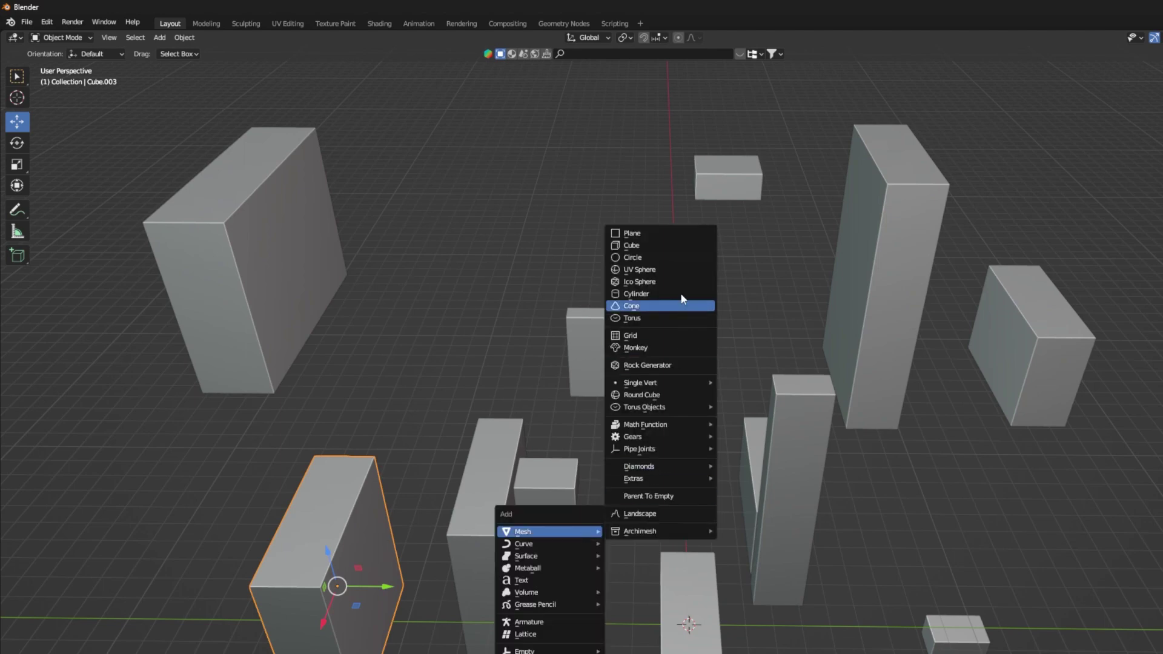
click(680, 270)
middle_drag(730, 580, 746, 653)
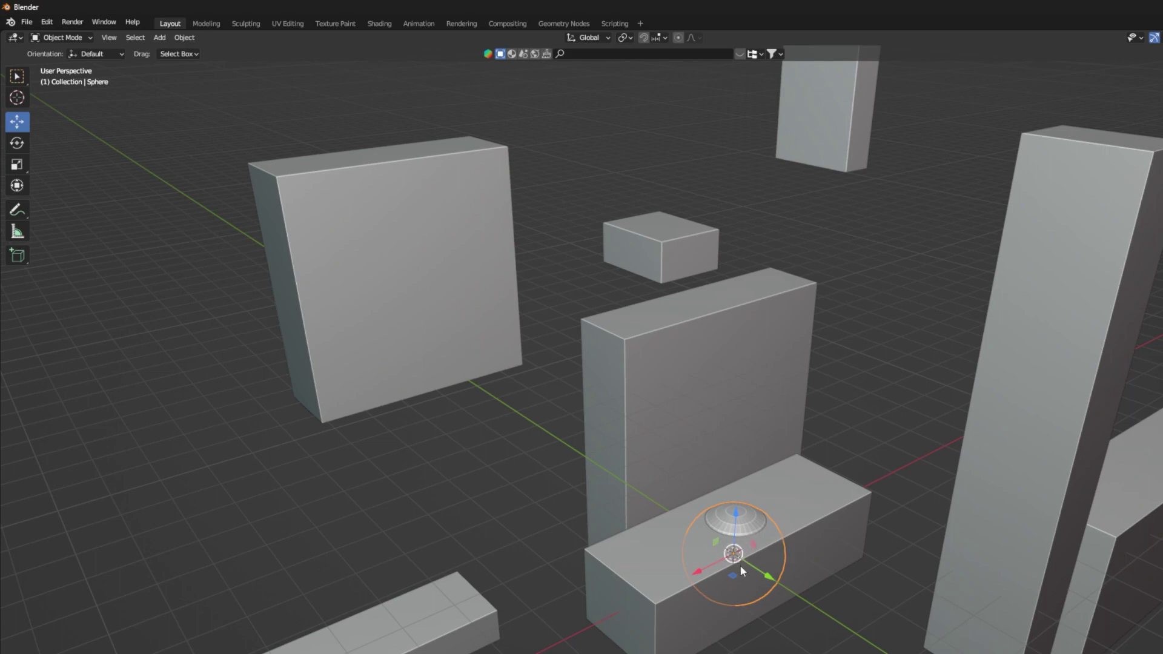
middle_drag(740, 565, 769, 614)
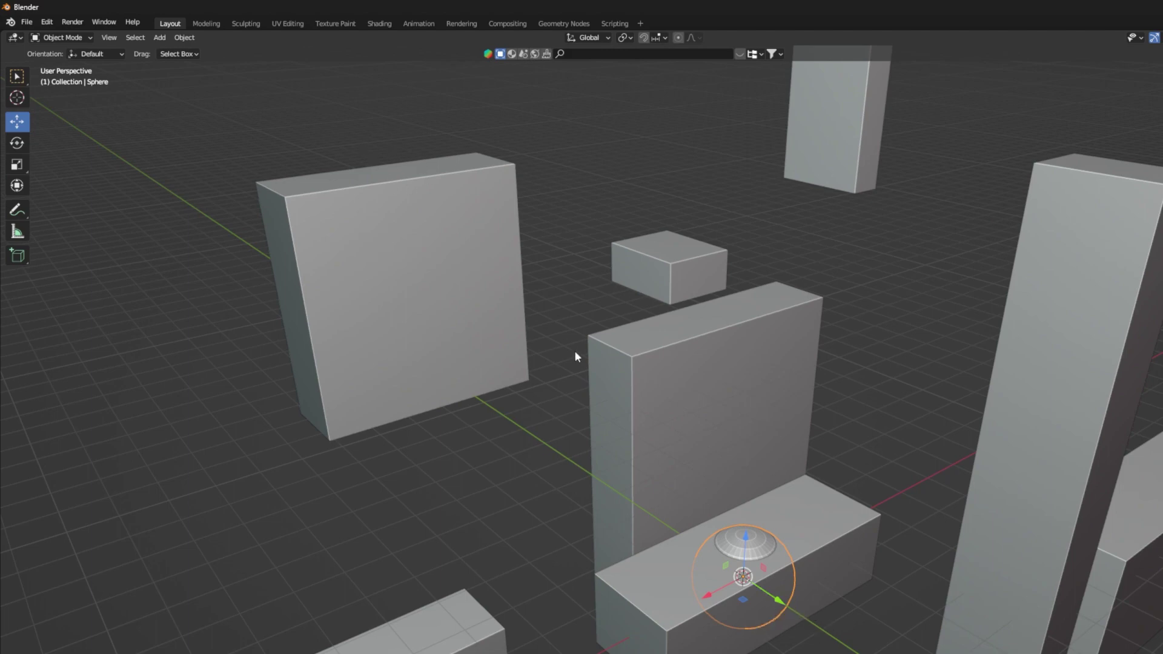
In Left orthographic view, grab the sphere and drop it on top of the tall box.
key(grave)
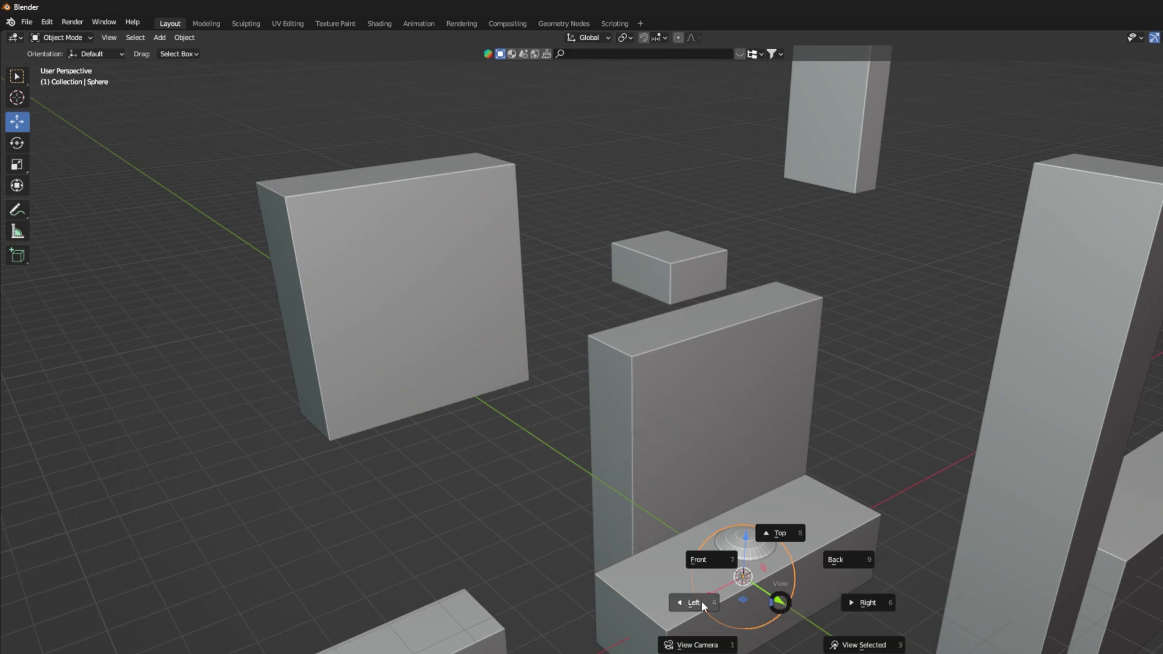
click(703, 599)
shift+middle_drag(616, 548, 629, 599)
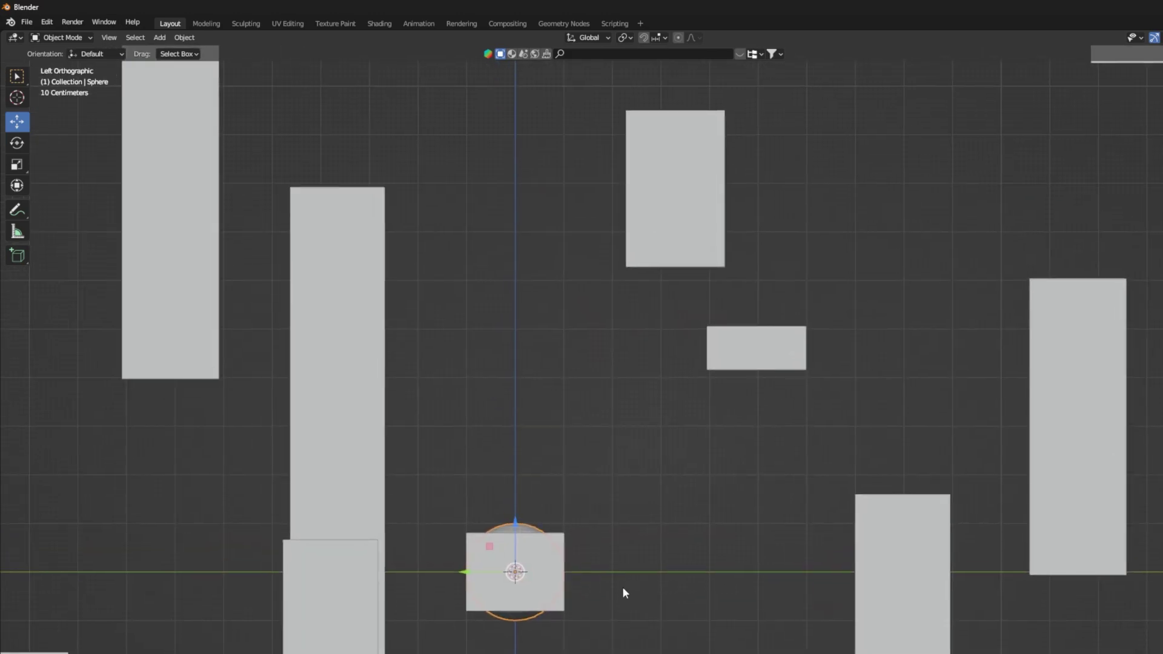
key(g)
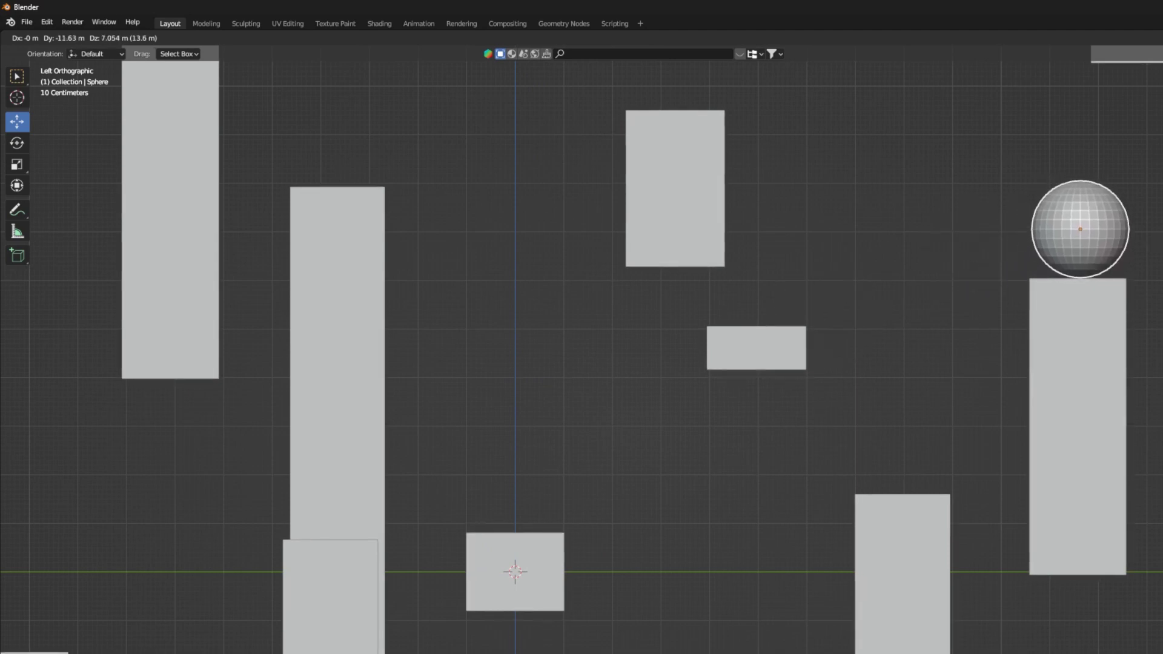
click(692, 366)
Re-enter Left view, then orbit and pan to check the sphere on the box.
middle_drag(692, 366, 738, 390)
key(grave)
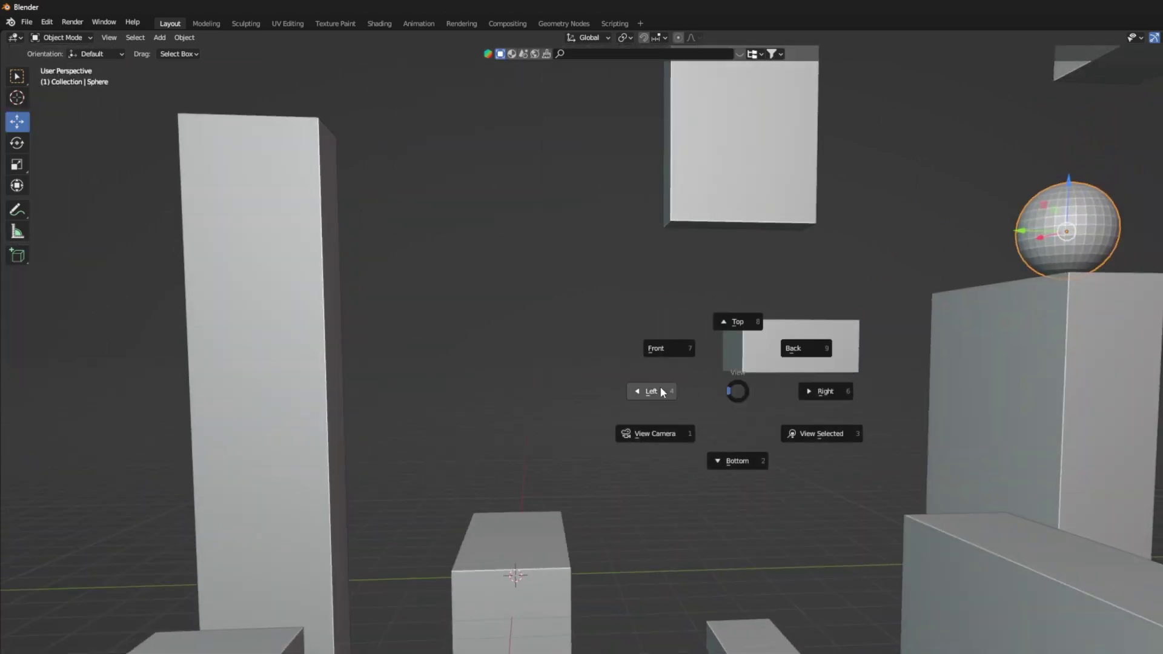
click(661, 392)
middle_drag(660, 394, 435, 343)
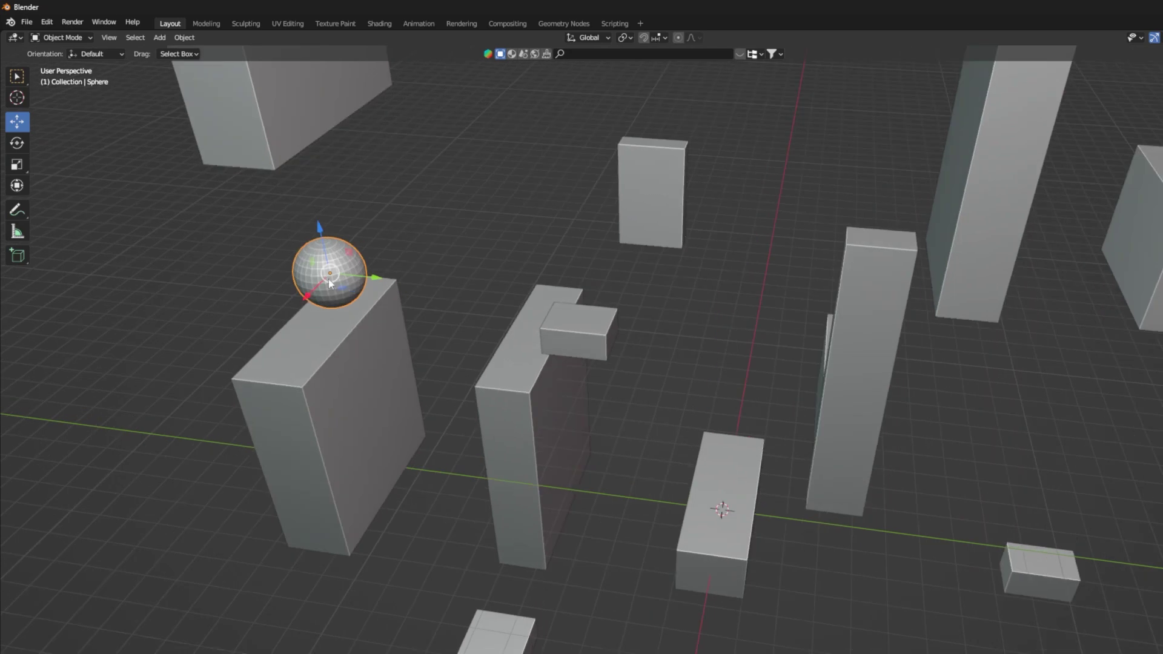
shift+middle_drag(377, 304, 453, 327)
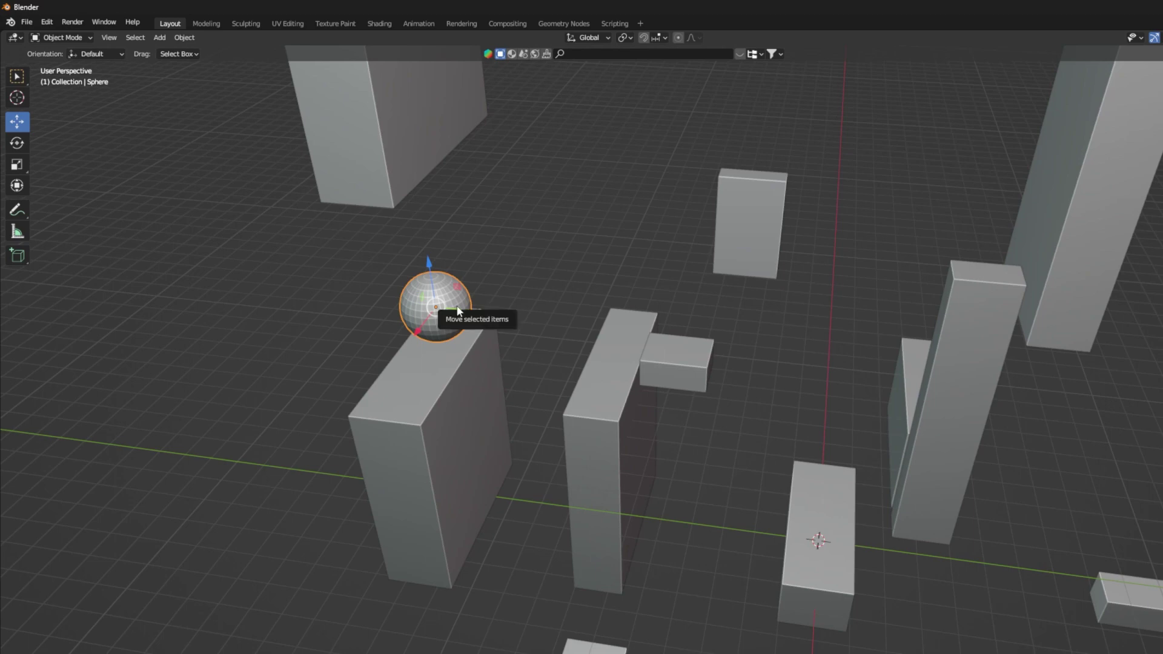
Delete the sphere, then select and zoom onto the box Cube.003.
key(Delete)
click(478, 330)
middle_drag(478, 330, 398, 385)
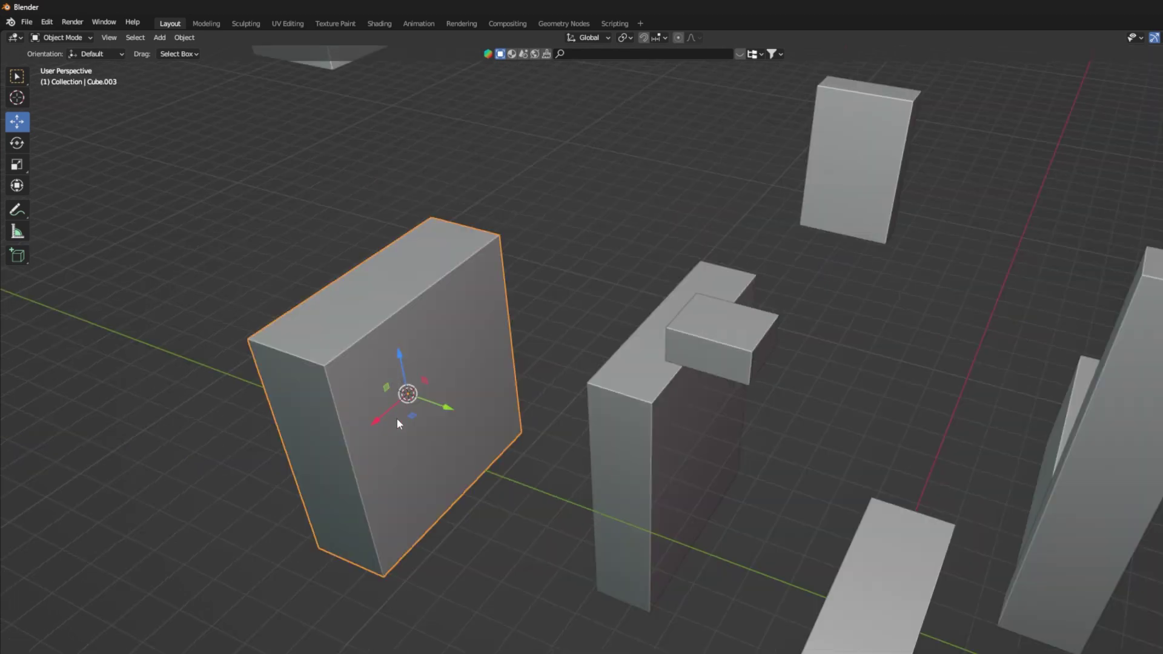
Bring up the Shift+S snap menu, dismiss it, and show it again.
key(shift+s)
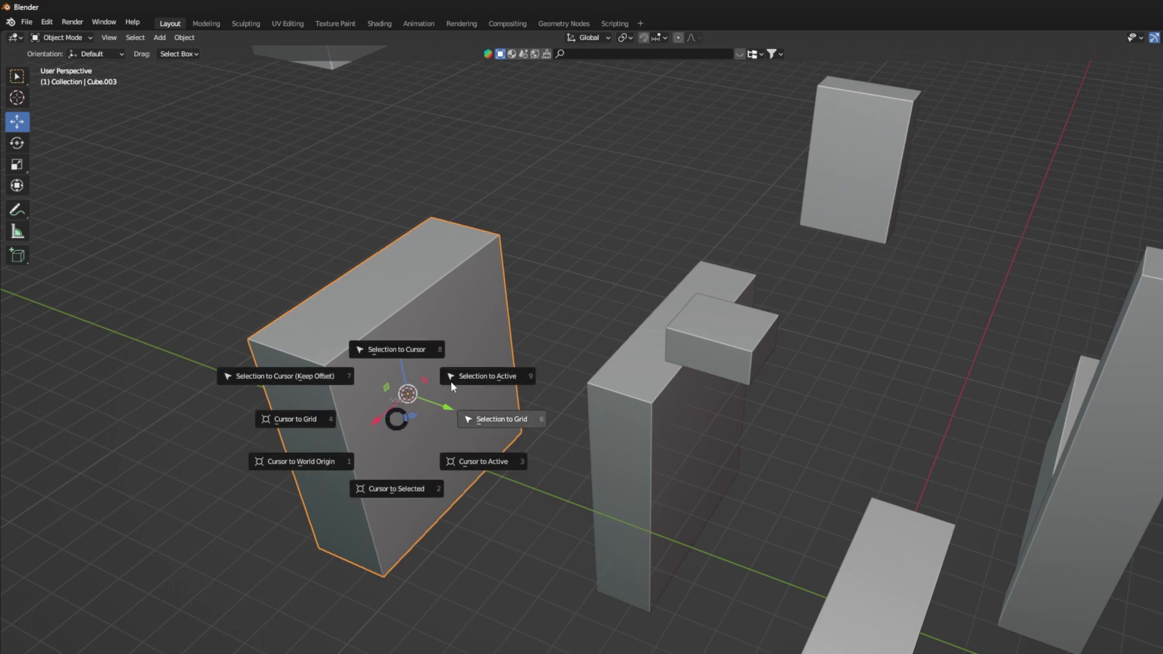
click(394, 419)
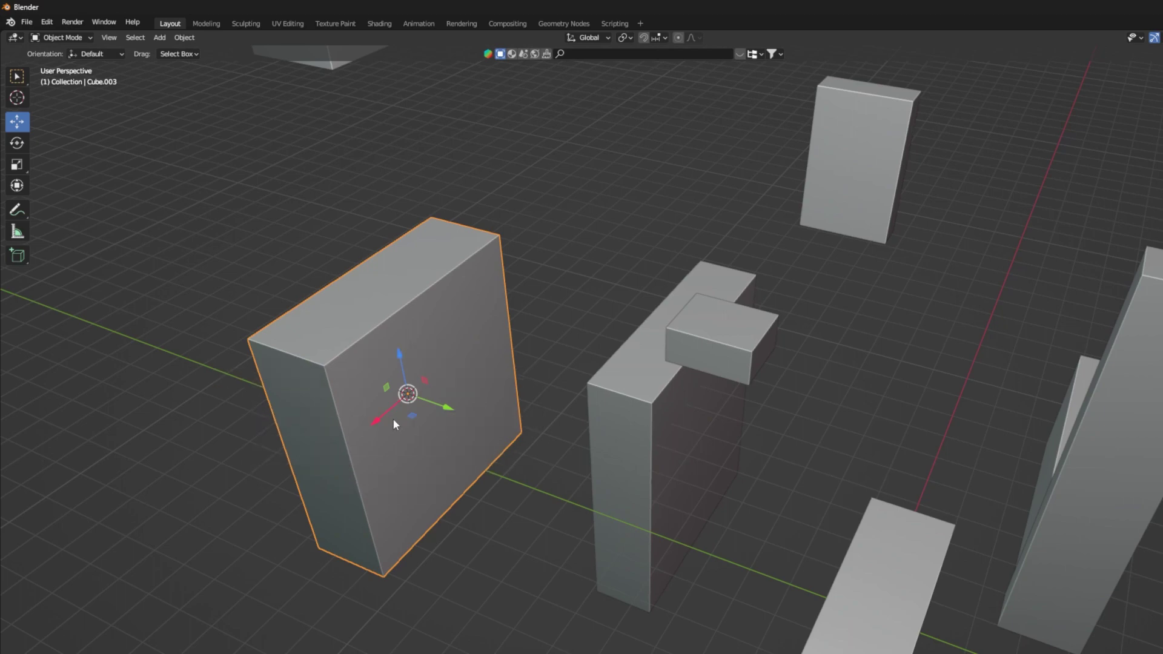
key(shift+s)
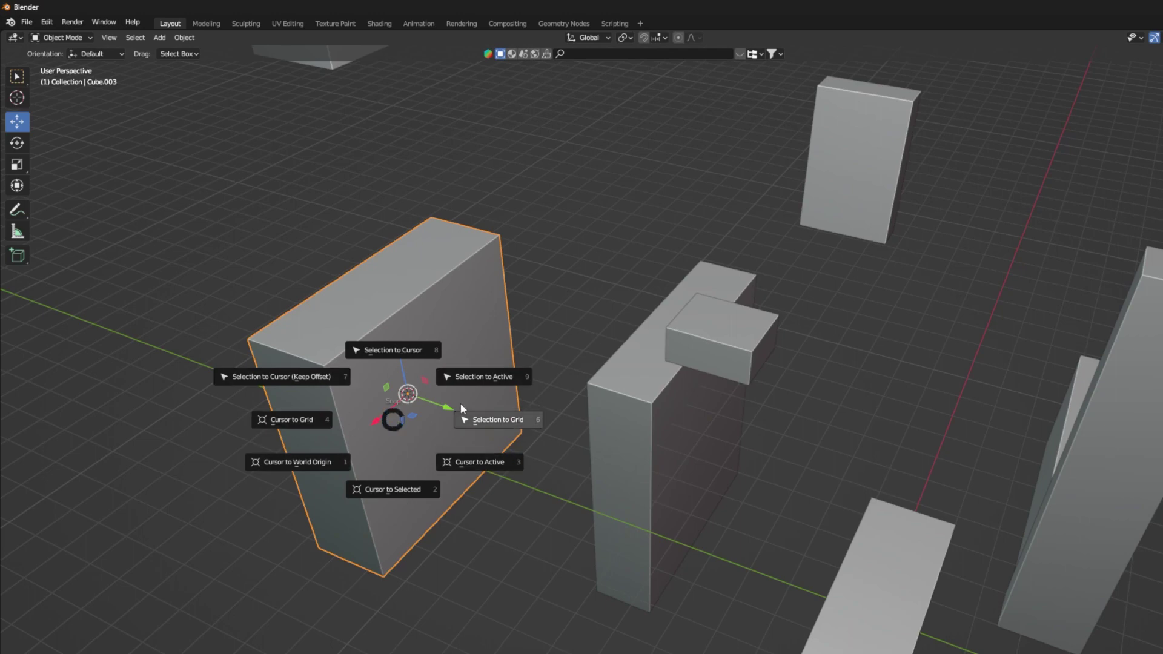
Reselect the large box and select its top face in Edit Mode.
click(392, 420)
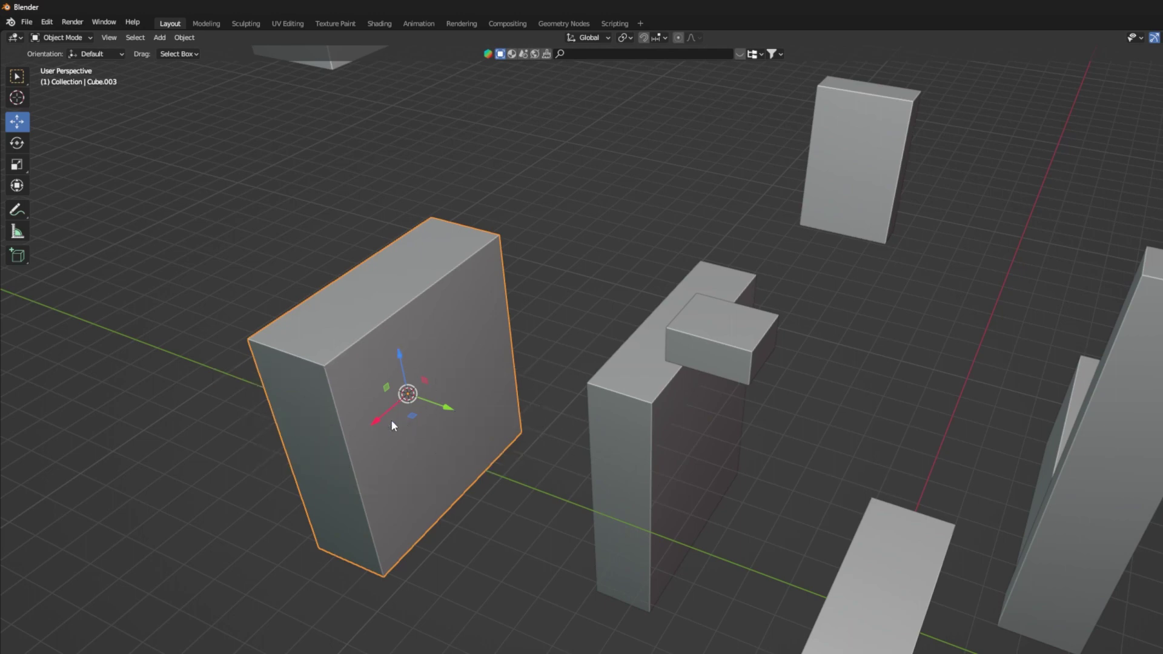
key(alt+a)
click(429, 392)
key(Tab)
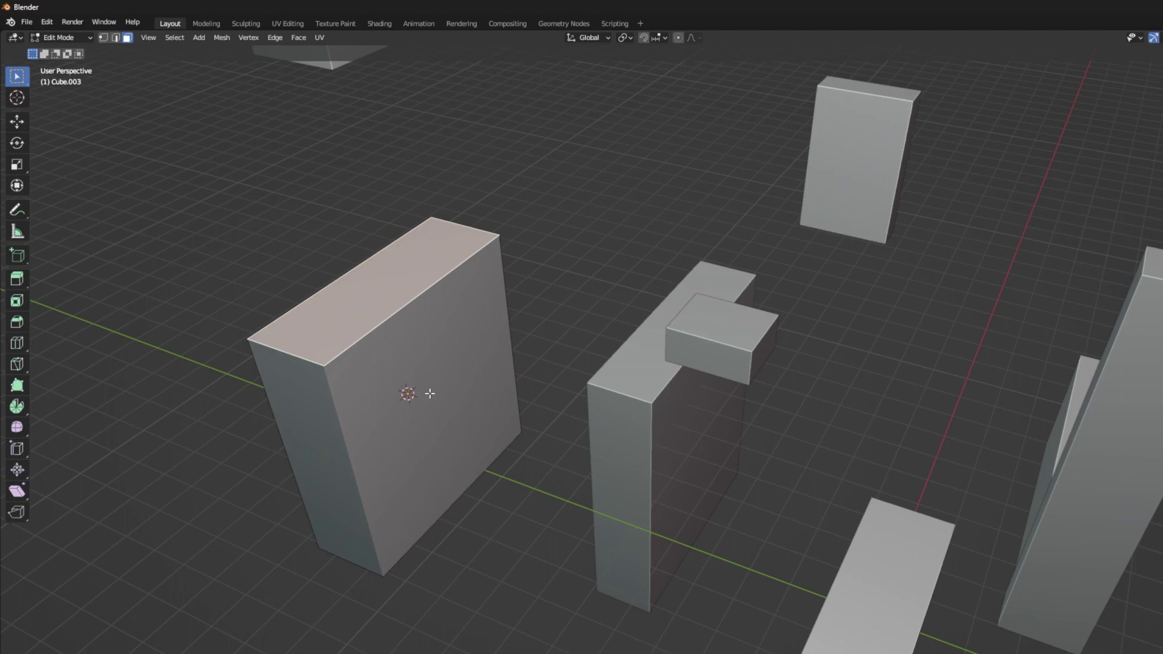
click(430, 393)
click(358, 280)
Snap the 3D cursor to the selected top face with Cursor to Selected.
key(shift+s)
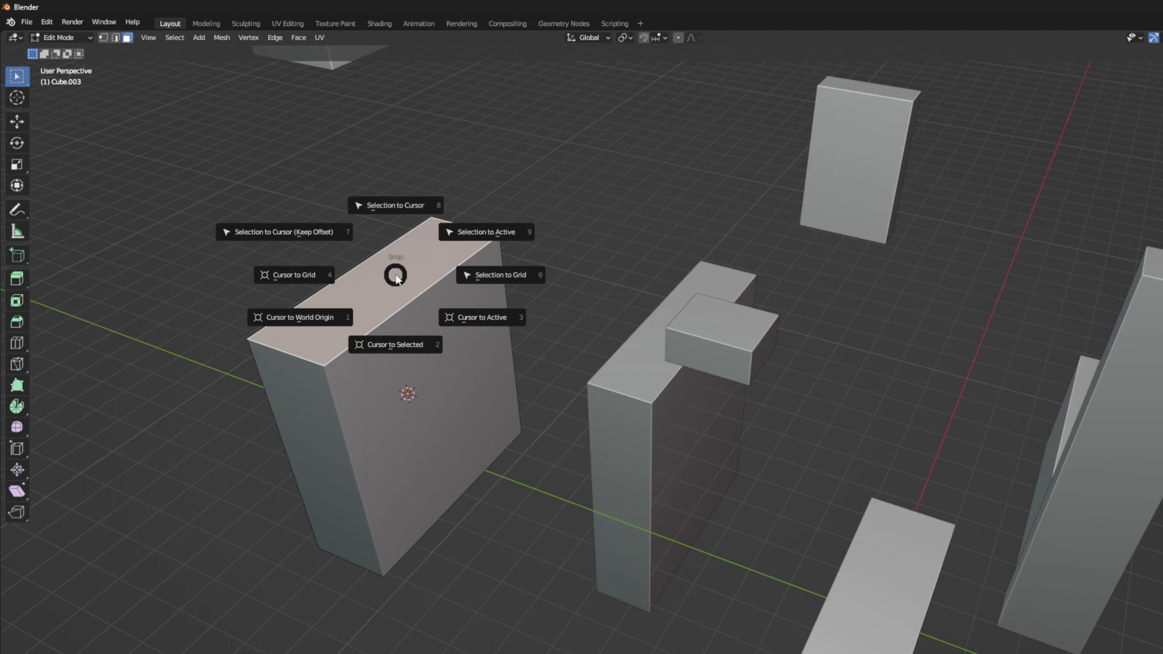
click(400, 356)
middle_drag(395, 346, 514, 353)
scroll(451, 348, up, 3)
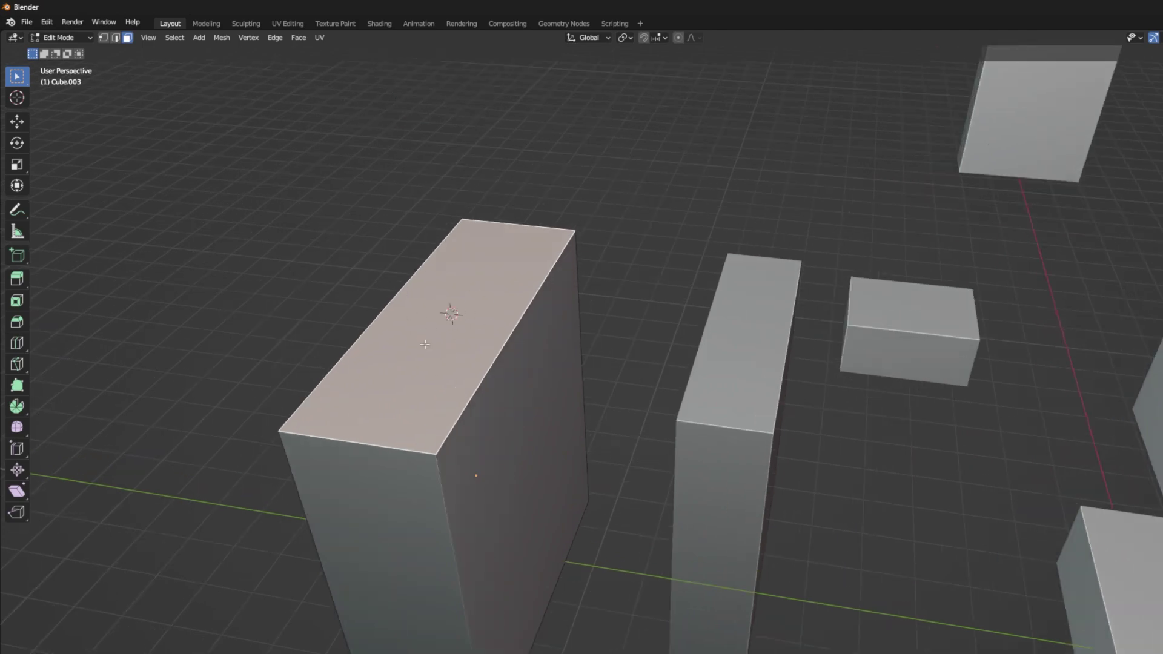
Back in Object Mode, add a UV sphere centred on the box's top face.
key(Tab)
middle_drag(425, 344, 462, 377)
key(shift+a)
mouse_move(476, 379)
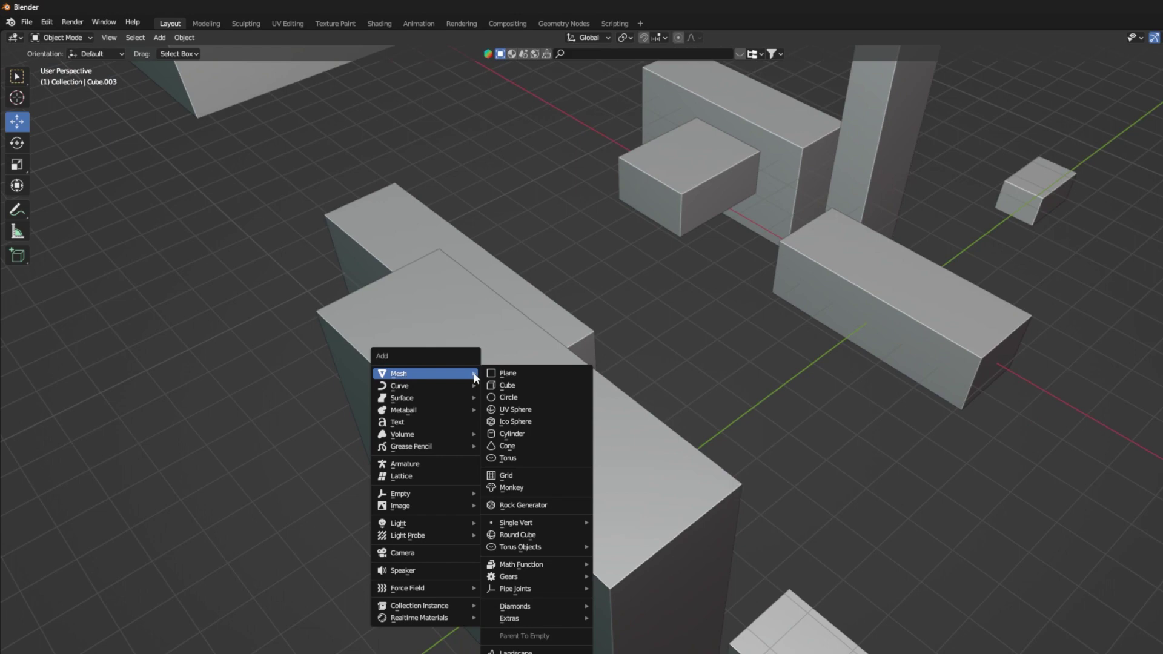
click(555, 411)
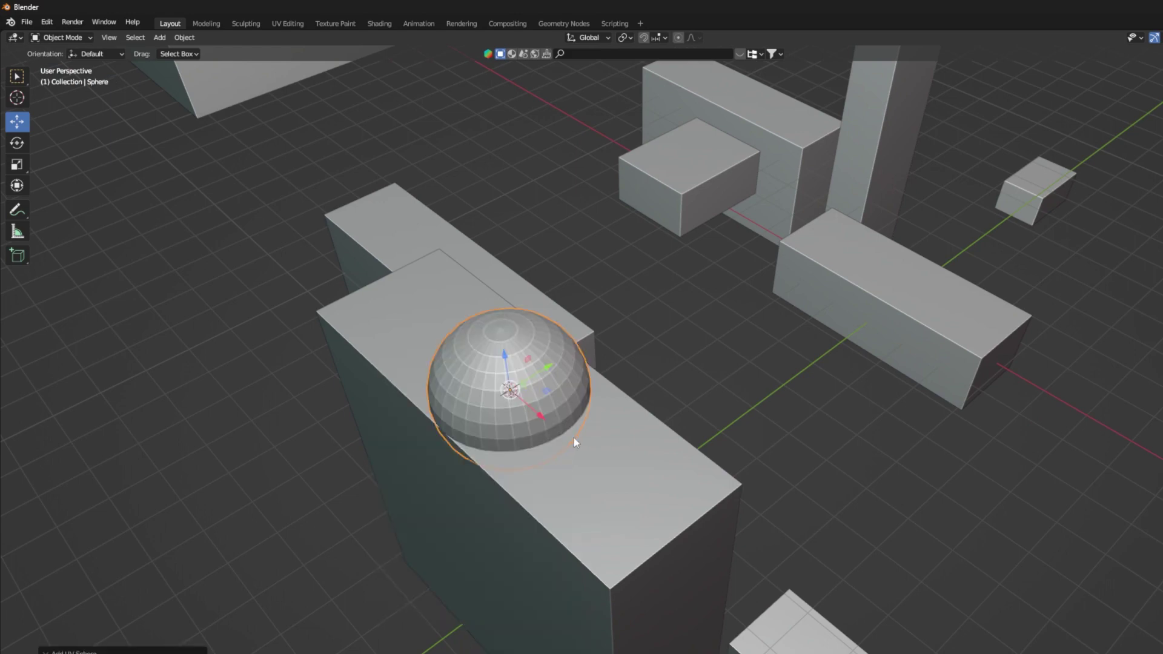
middle_drag(575, 443, 604, 385)
middle_drag(519, 387, 762, 310)
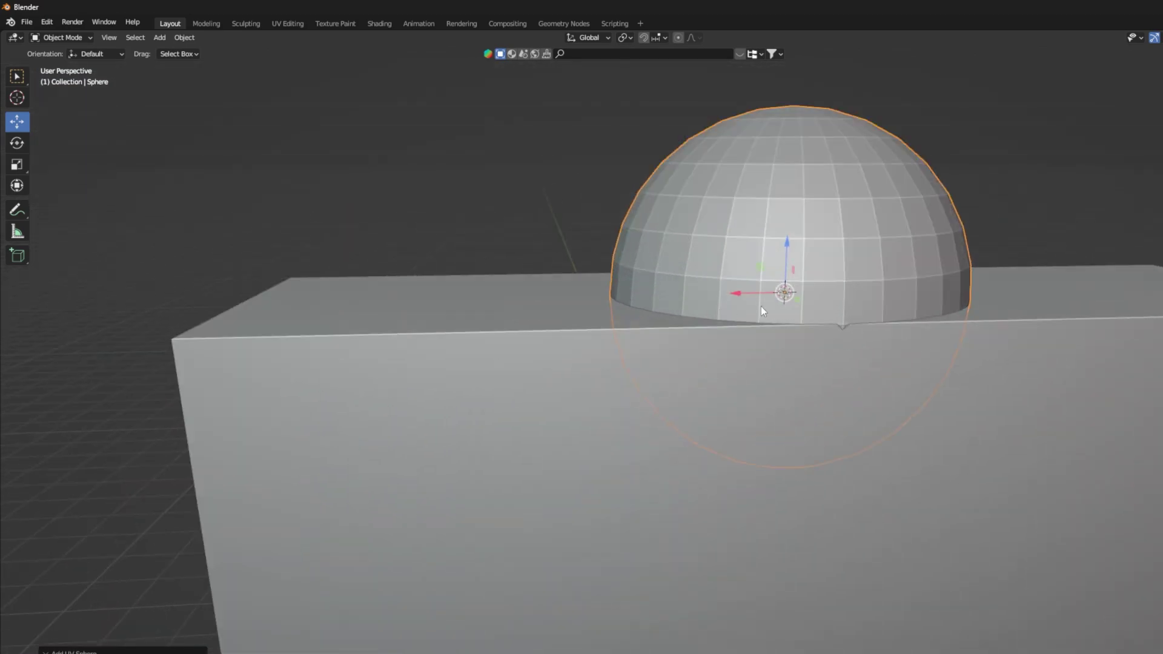
middle_drag(687, 350, 382, 333)
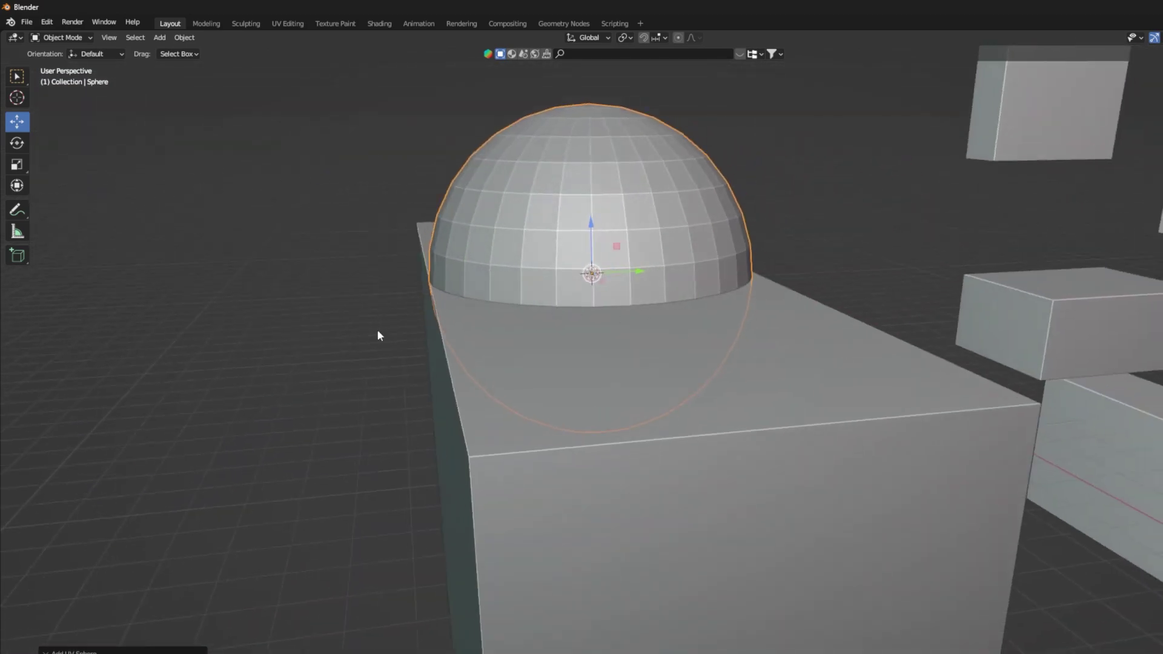
scroll(639, 272, up, 3)
middle_drag(640, 273, 553, 295)
Slide the sphere sideways along the X axis, undoing and redoing the move.
drag(553, 294, 271, 239)
key(ctrl+z)
scroll(602, 318, up, 5)
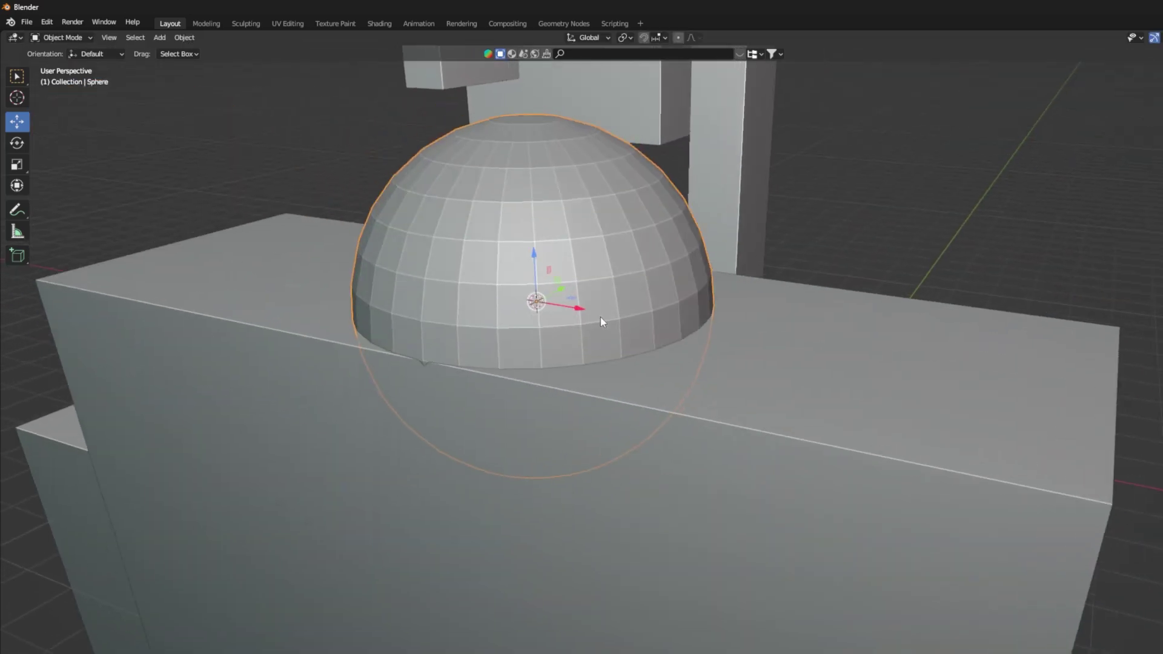
middle_drag(559, 245, 711, 408)
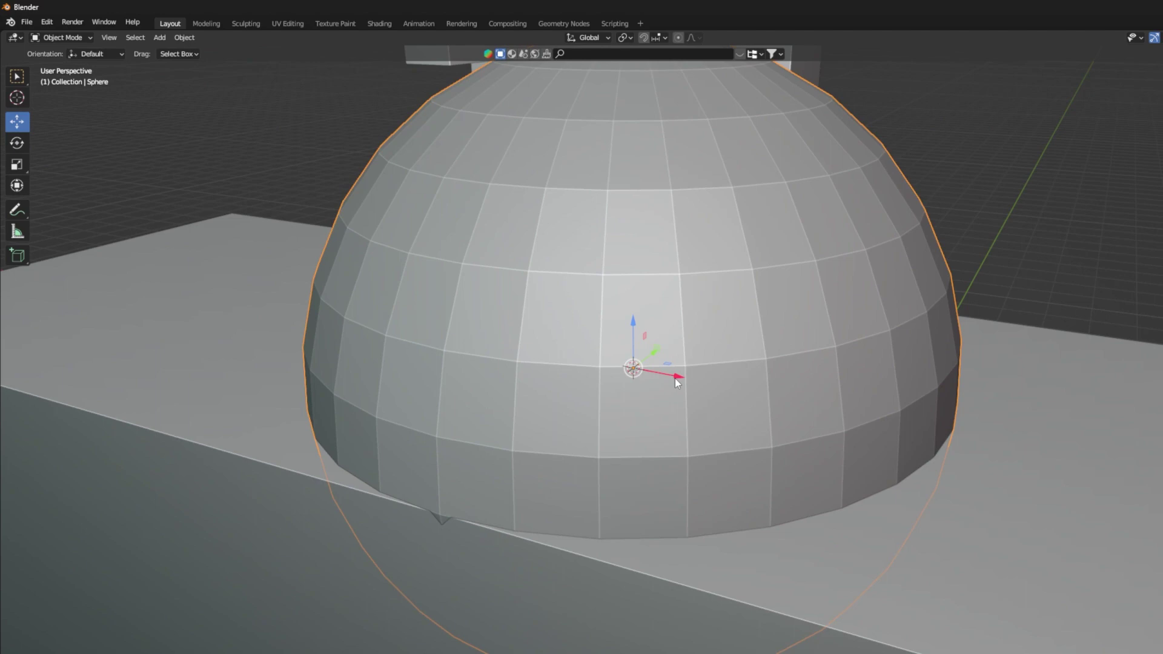
drag(675, 378, 568, 373)
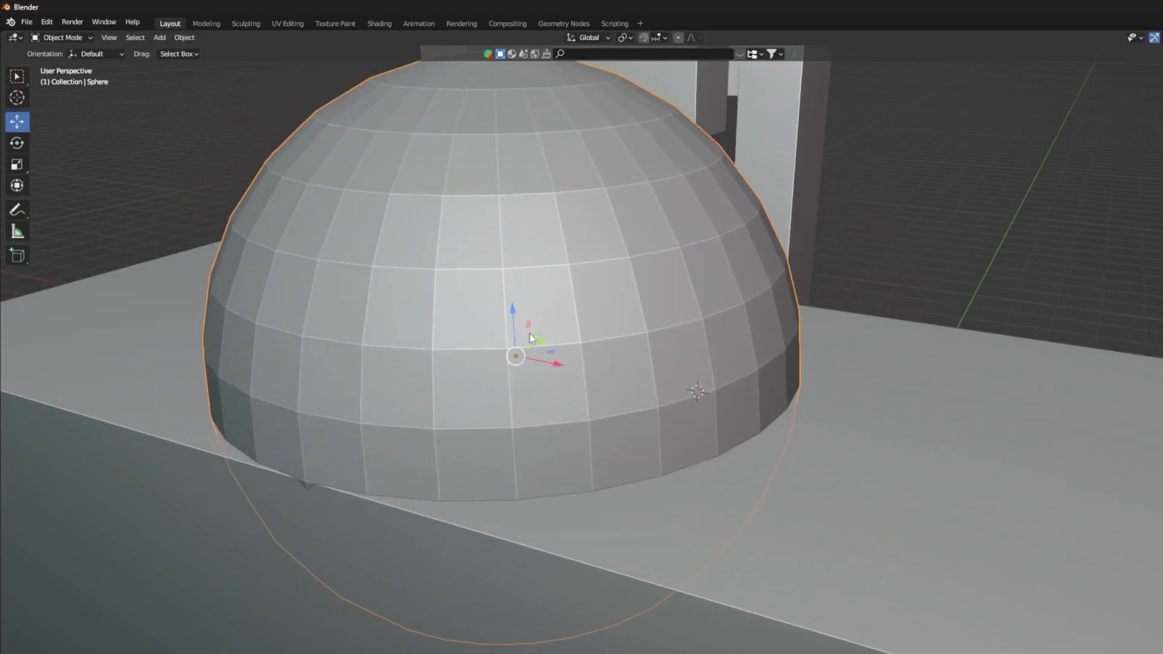
scroll(476, 331, up, 2)
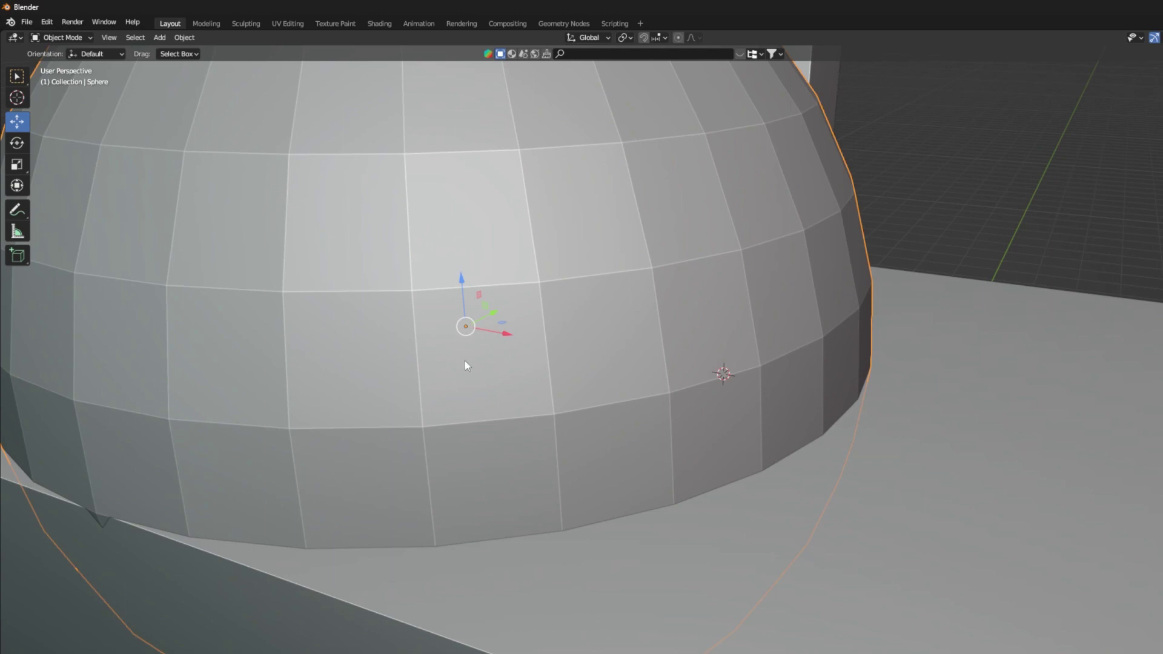
scroll(465, 361, down, 2)
middle_drag(464, 362, 737, 319)
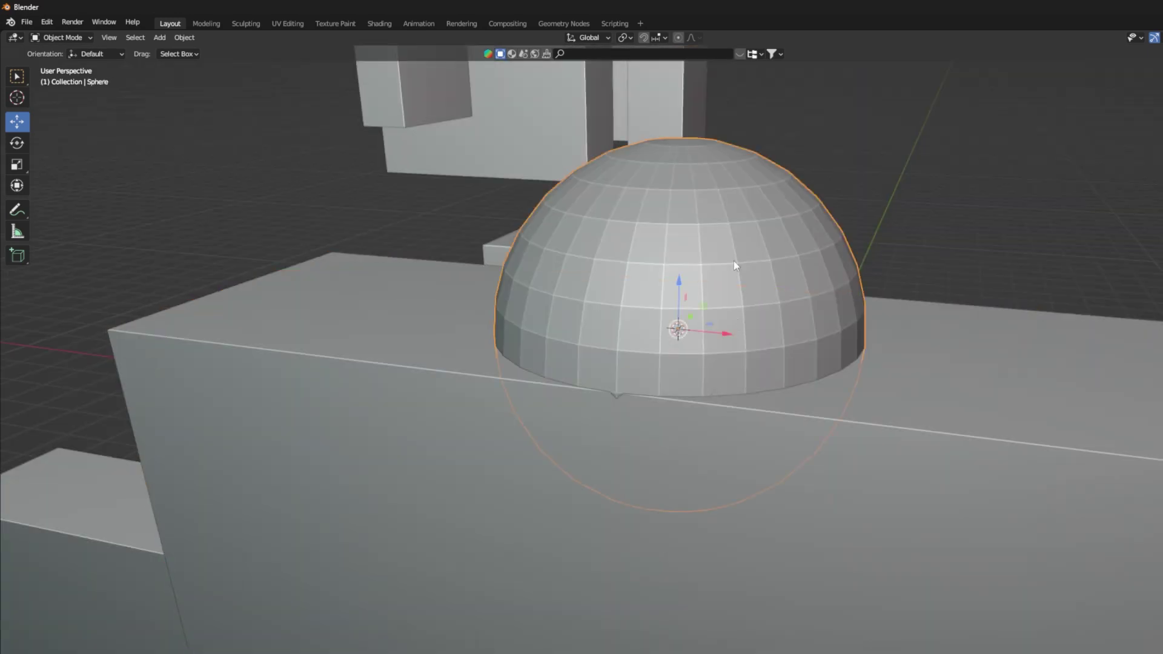
In local view, snap the 3D cursor to the sphere's bottom pole vertex.
key(KP_Divide)
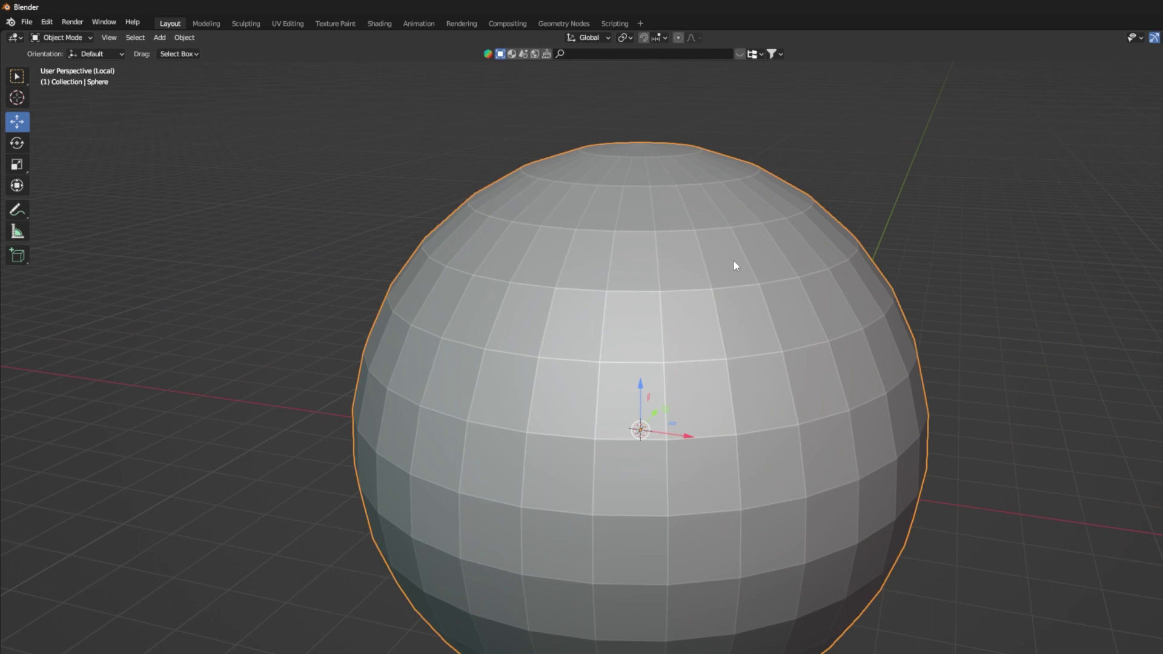
key(Tab)
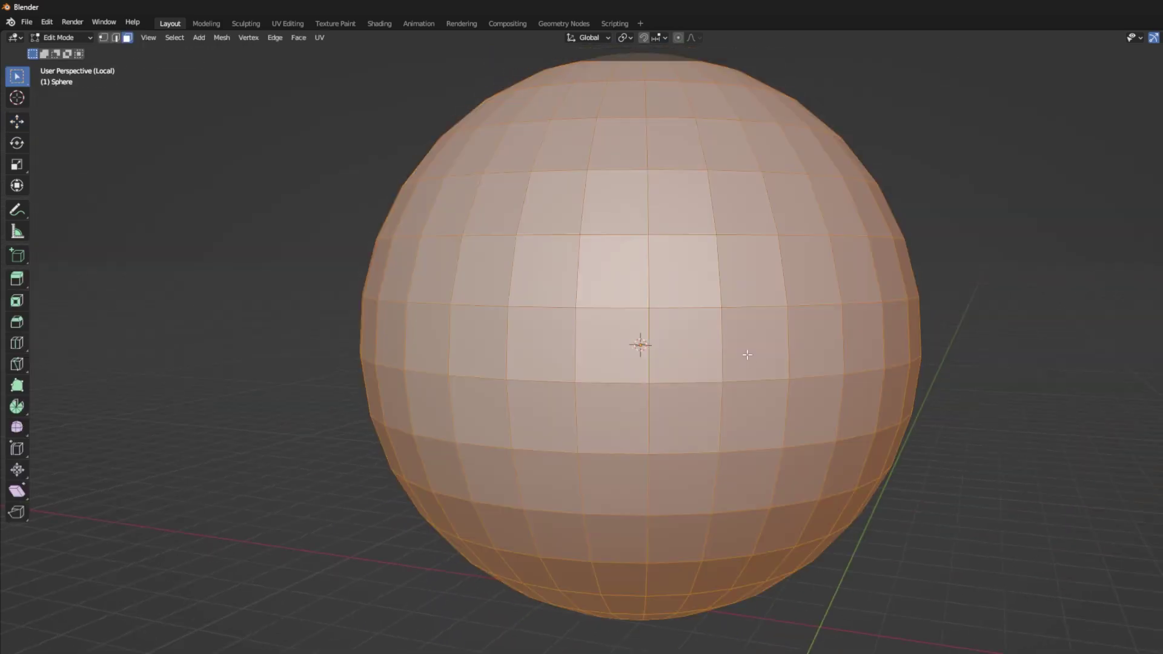
middle_drag(707, 444, 729, 431)
key(1)
click(788, 447)
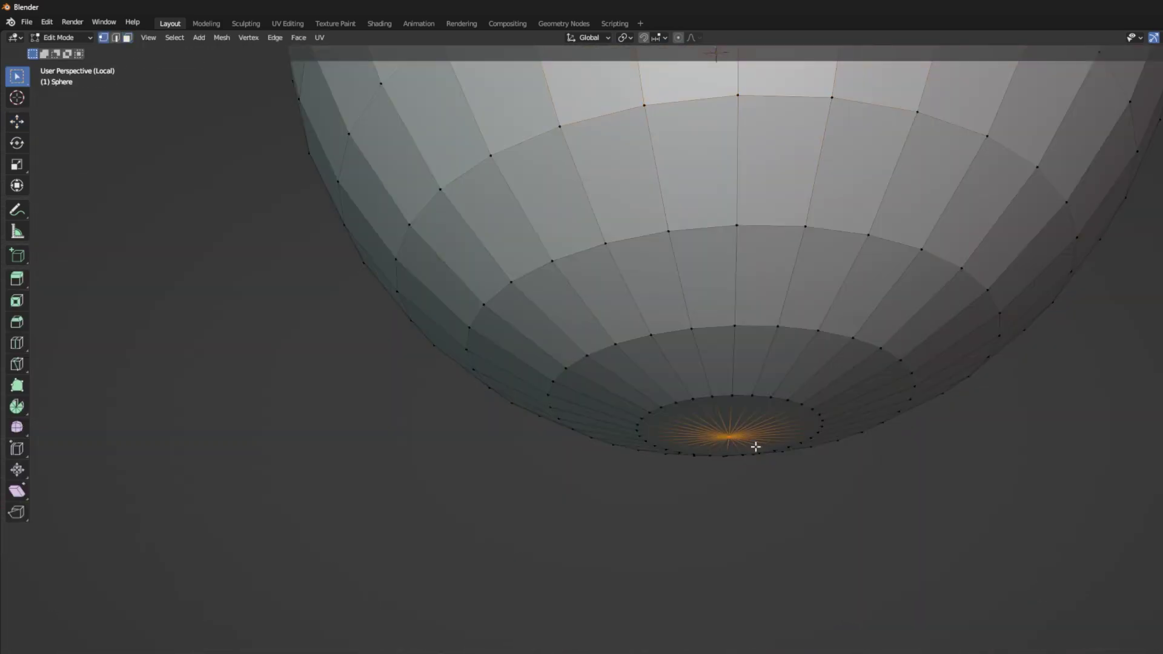
click(787, 507)
middle_drag(788, 507, 763, 423)
click(767, 427)
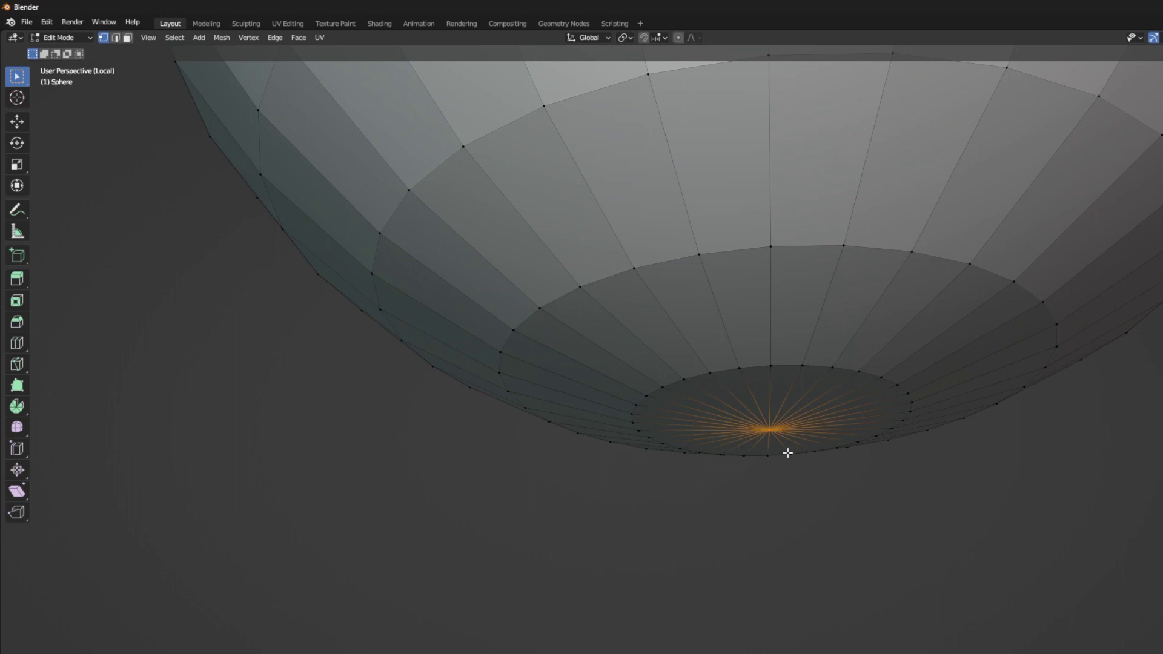
key(shift+s)
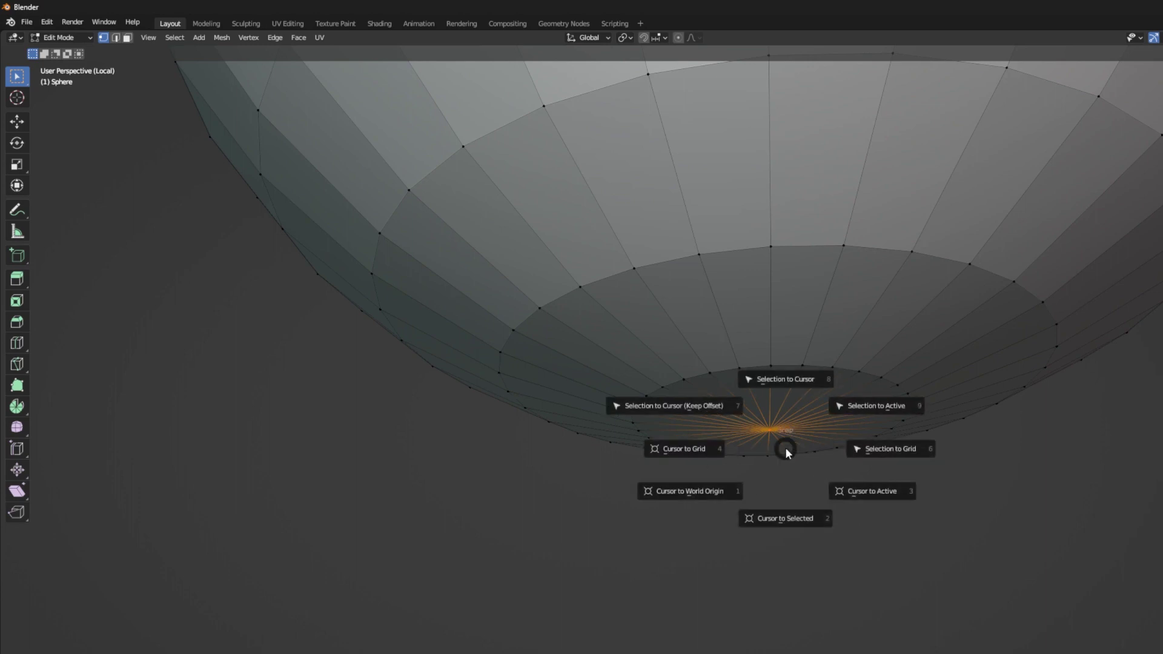
click(793, 519)
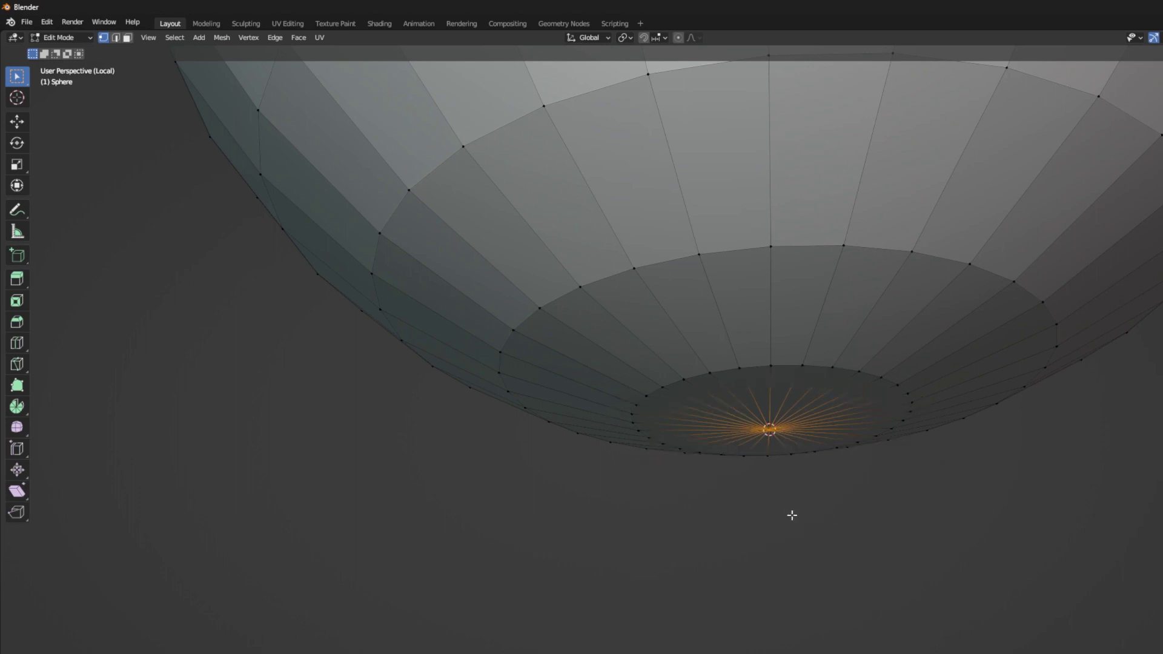
Back in Object Mode, set the sphere's origin to the 3D cursor at its bottom pole.
key(Tab)
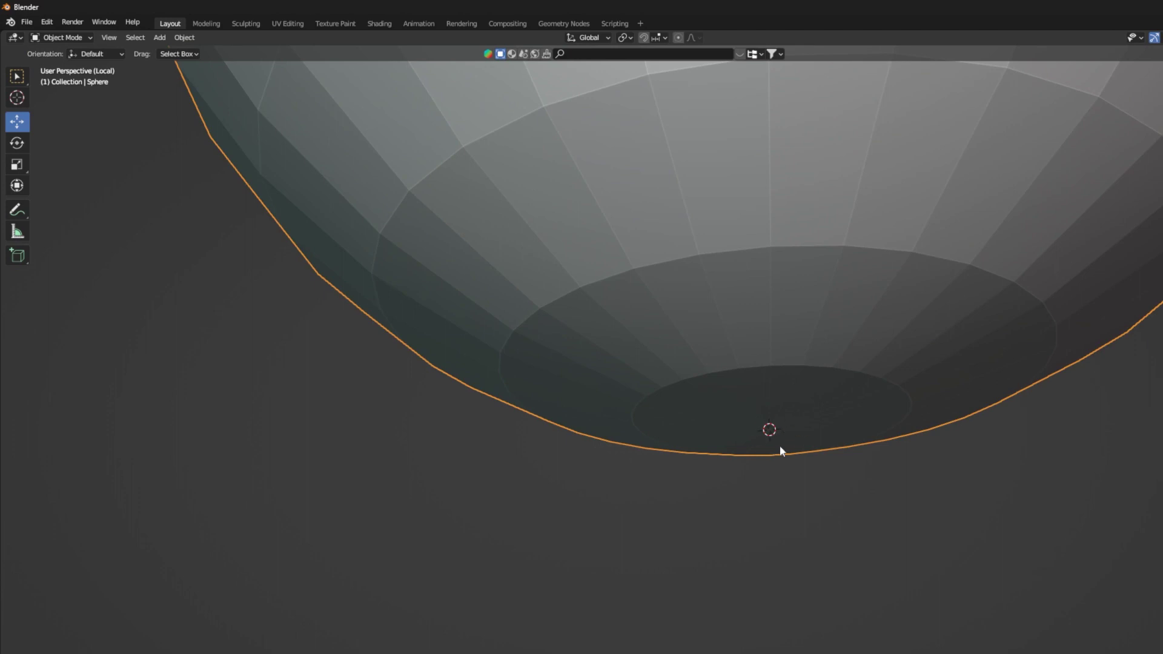
right_click(780, 388)
mouse_move(780, 387)
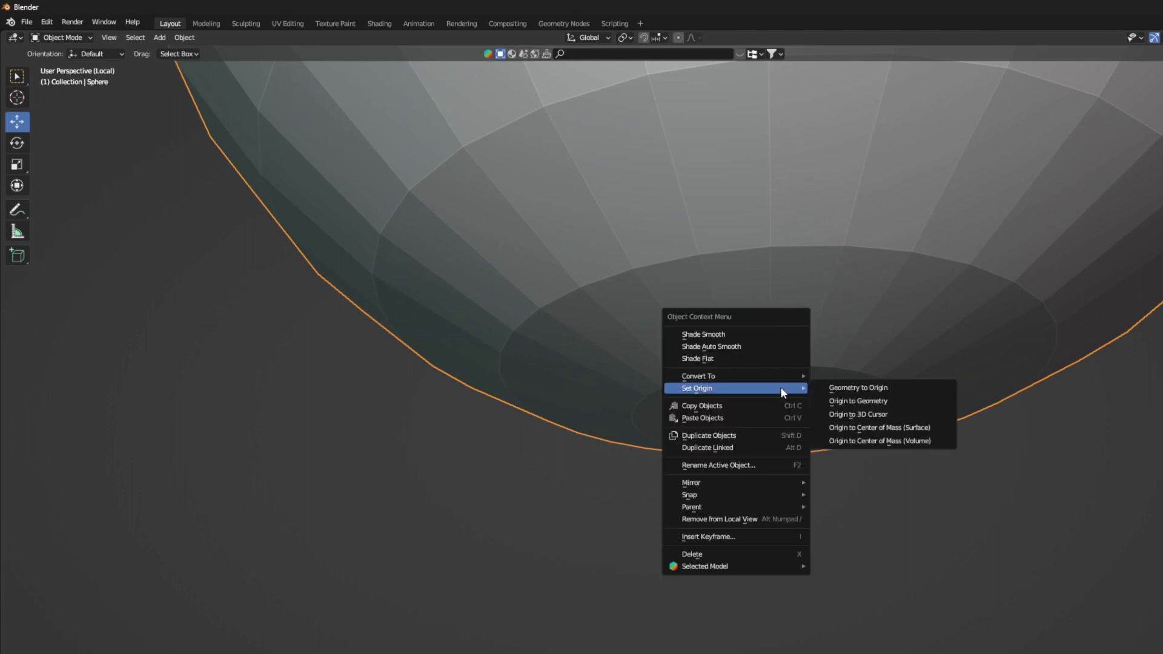
click(870, 416)
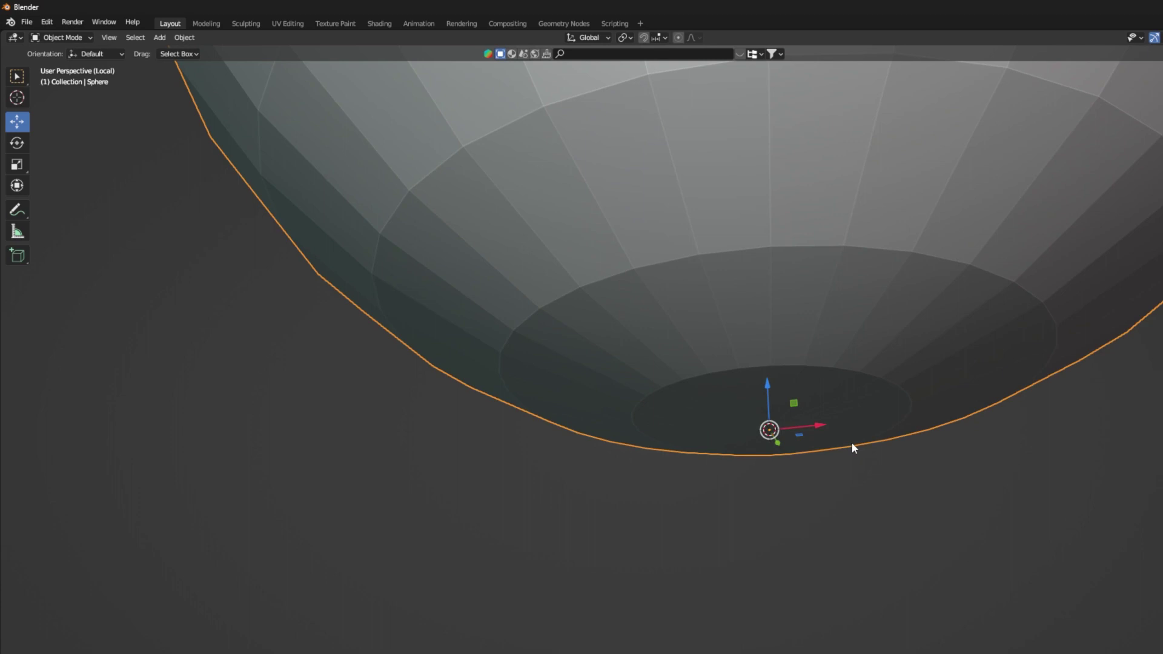
scroll(851, 446, down, 10)
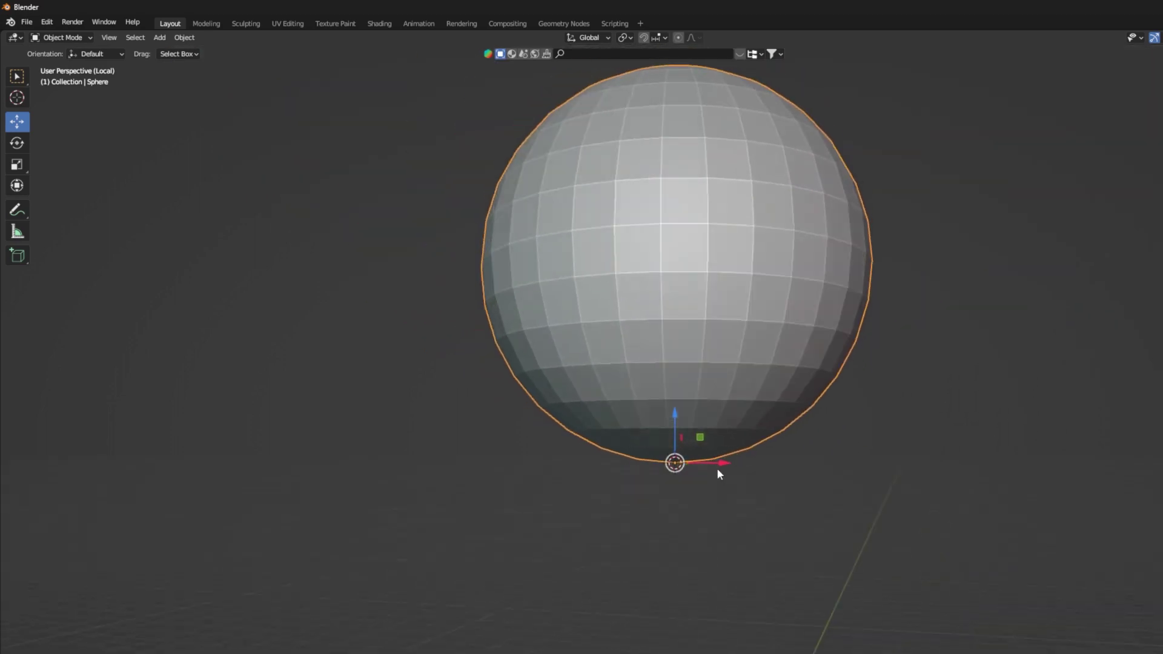
scroll(661, 483, up, 5)
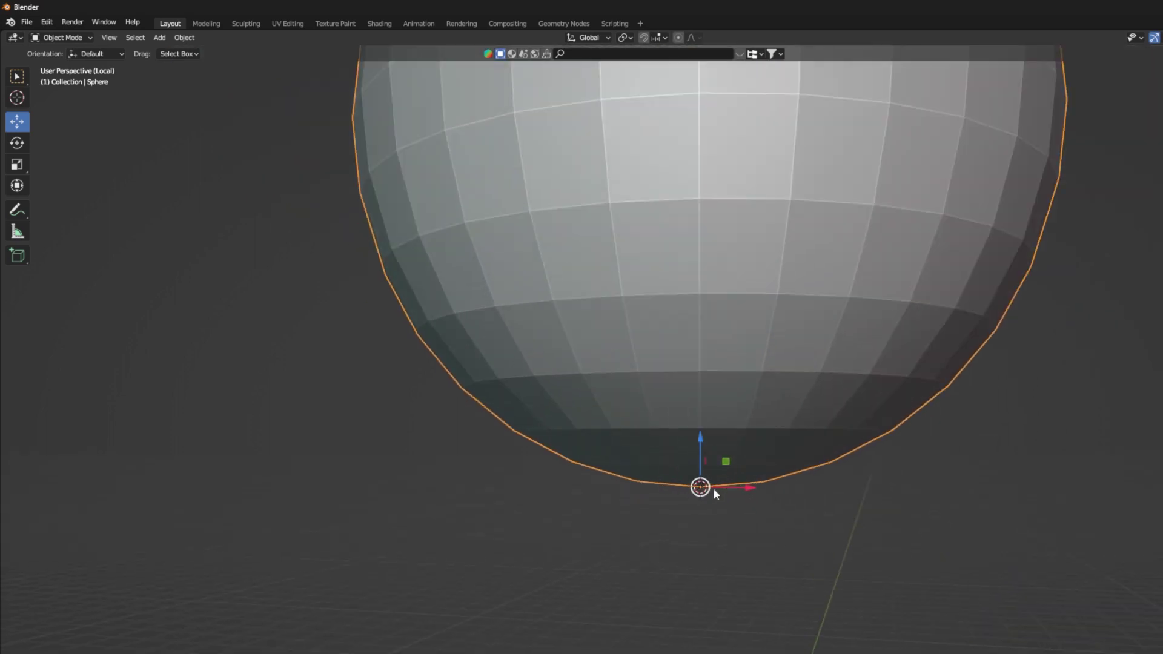
scroll(709, 485, down, 3)
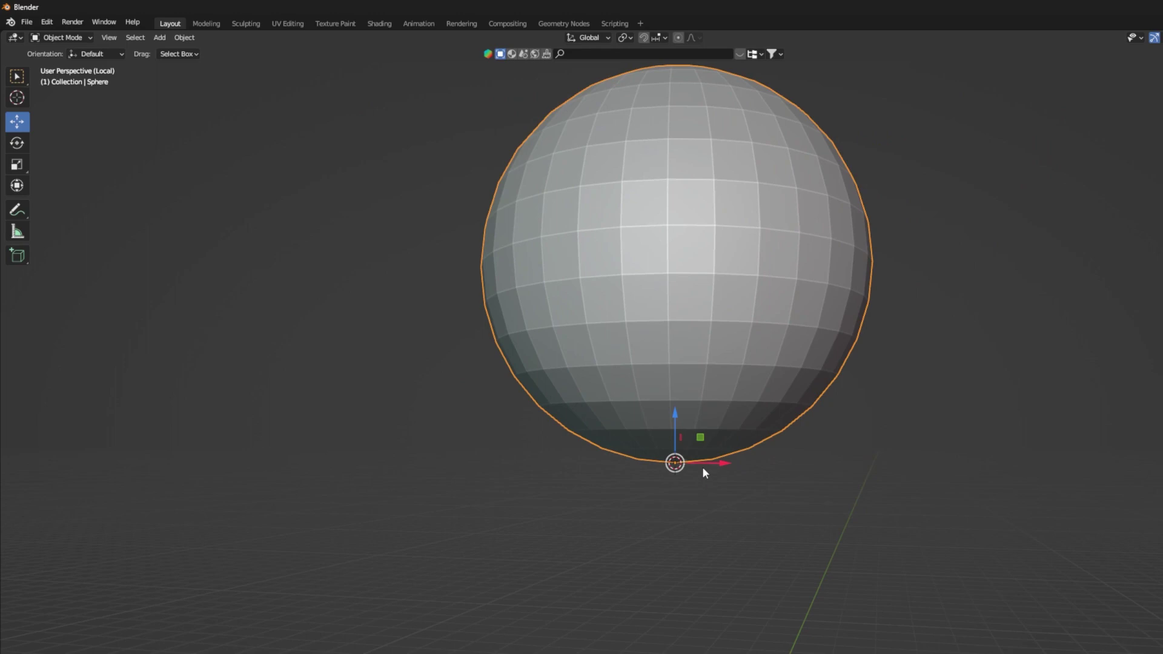
Exit local view and snap the 3D cursor to the tall box's top face.
key(KP_Divide)
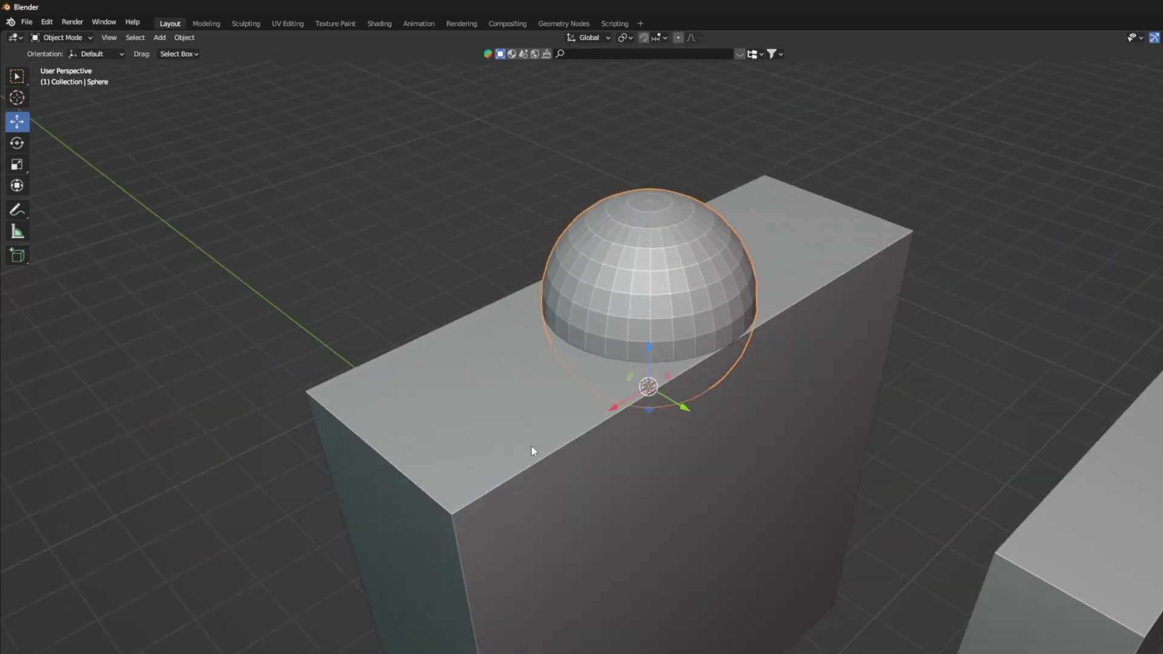
click(485, 418)
key(Tab)
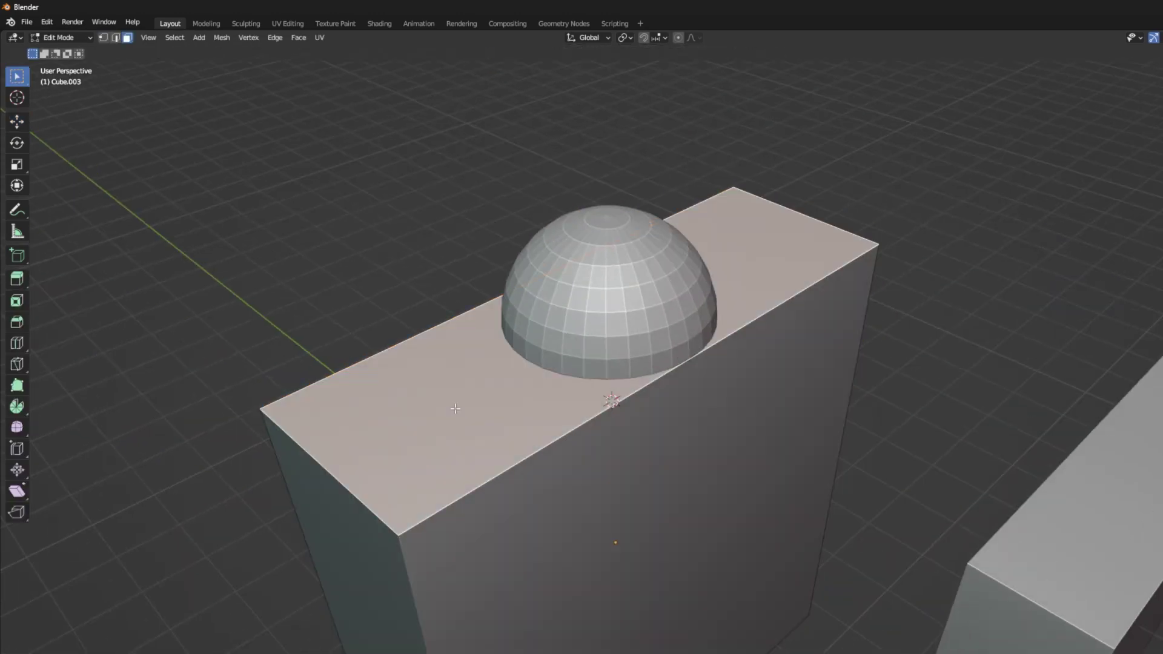
key(shift+s)
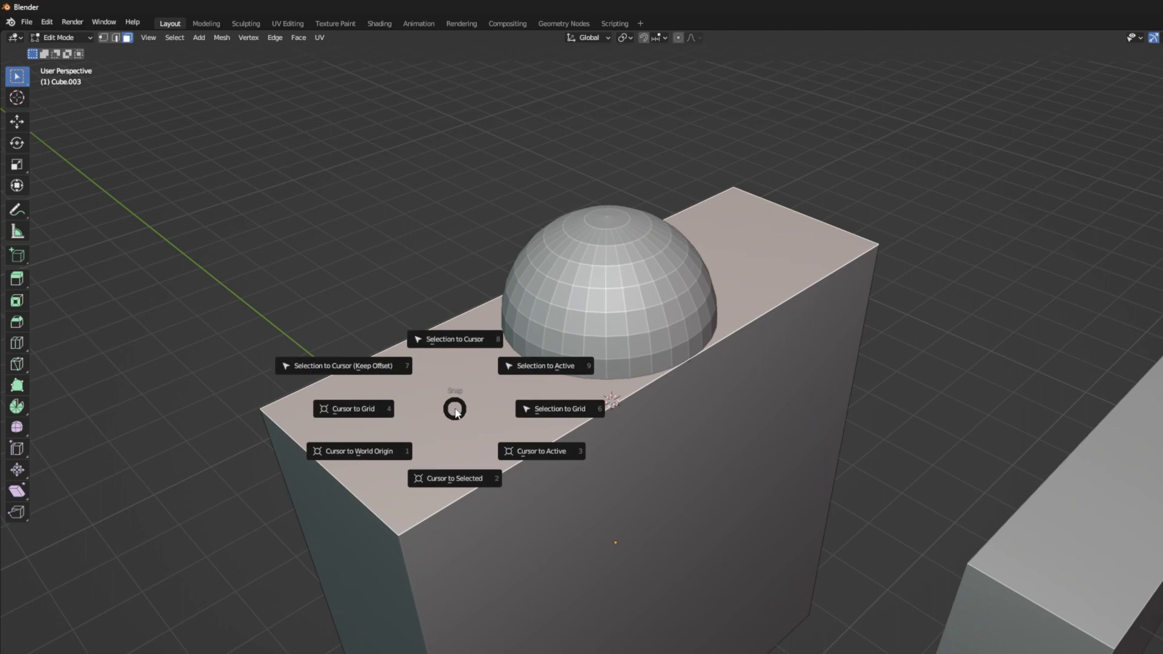
click(456, 484)
Snap the selected sphere to the cursor so it sits on the box with Selection to Cursor.
key(Tab)
click(609, 306)
key(shift+s)
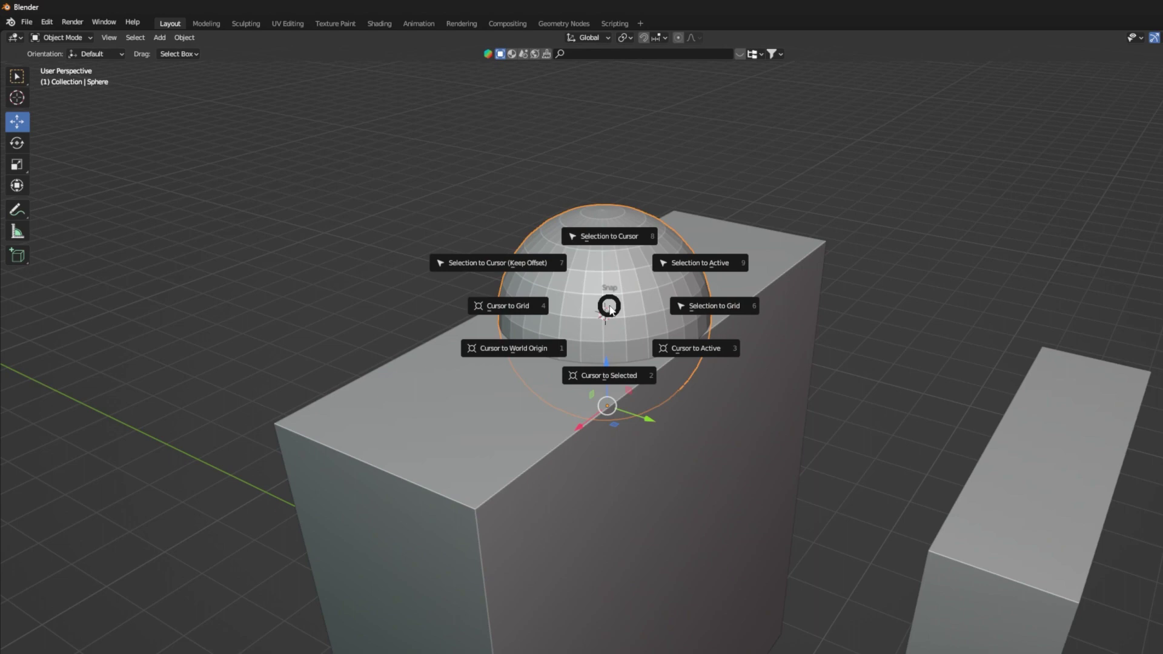
click(625, 240)
mouse_move(579, 291)
middle_down()
mouse_move(671, 337)
mouse_move(649, 350)
mouse_move(627, 433)
mouse_move(634, 407)
mouse_move(818, 397)
mouse_move(592, 278)
middle_up()
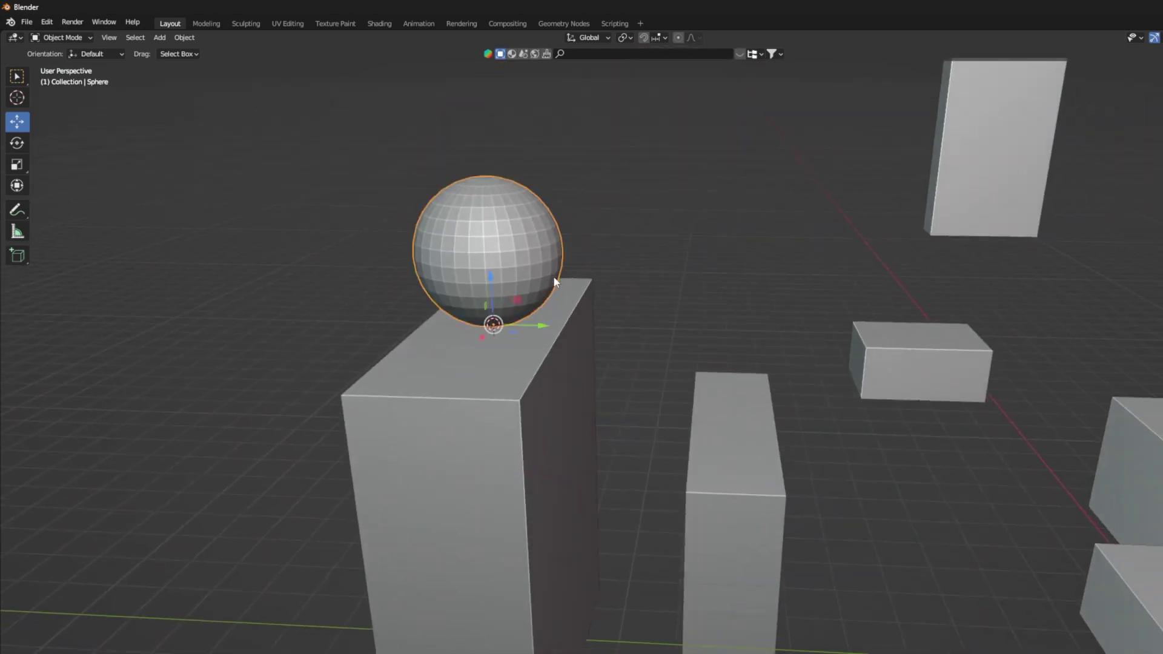
Delete the sphere and snap the 3D cursor to Cube.001's bottom face.
key(Delete)
middle_drag(511, 316, 393, 241)
click(878, 410)
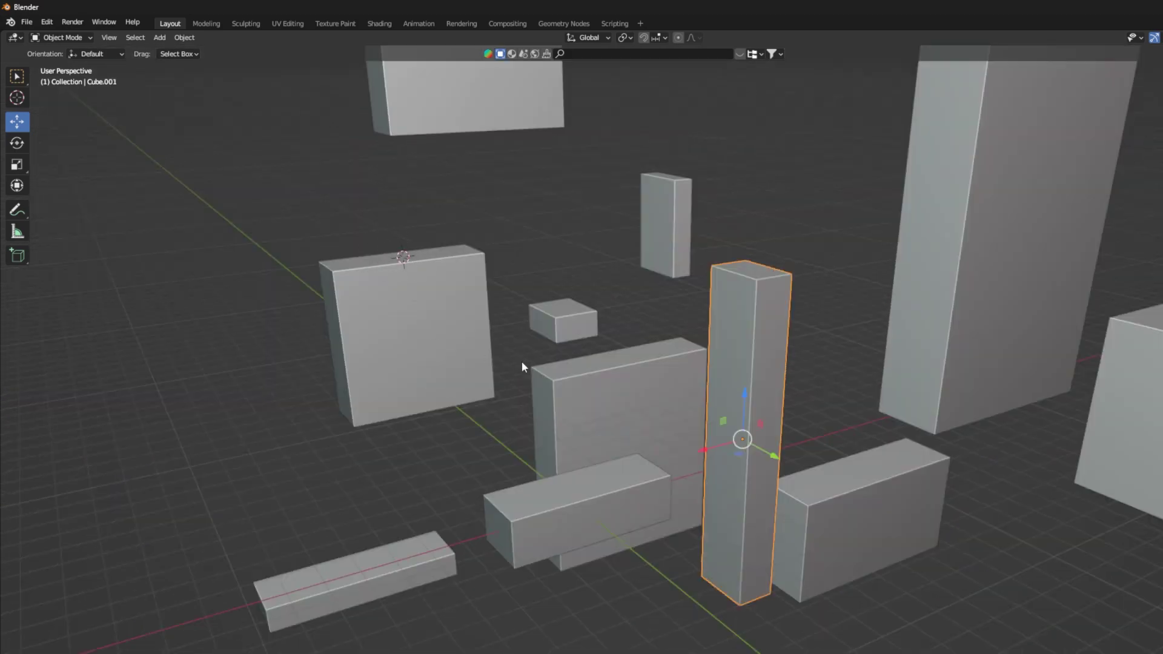
shift+middle_drag(522, 361, 716, 493)
key(Tab)
click(718, 503)
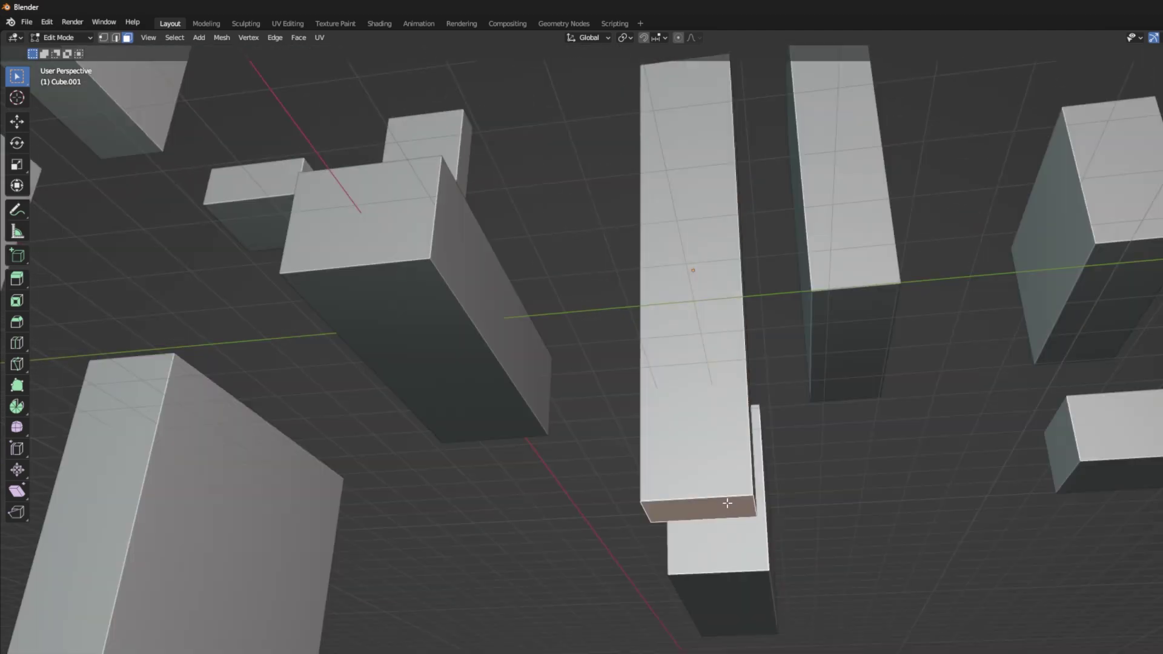
key(shift+s)
click(723, 568)
Set Cube.001's origin to the 3D cursor at its base.
key(Tab)
right_click(703, 494)
mouse_move(724, 490)
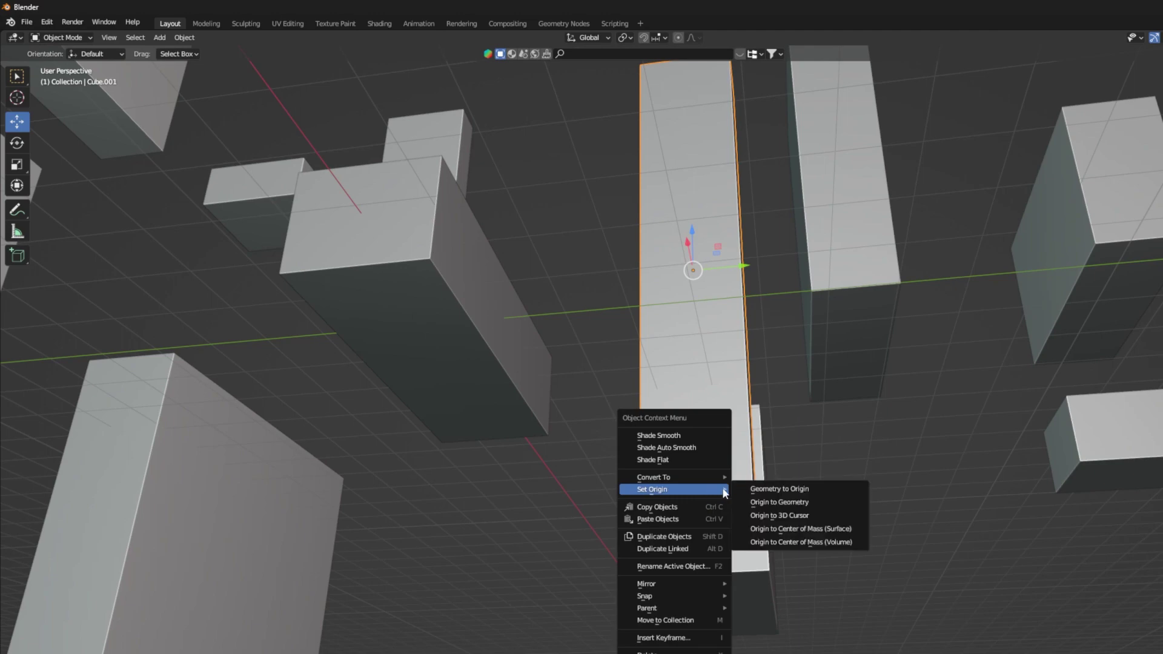
click(795, 520)
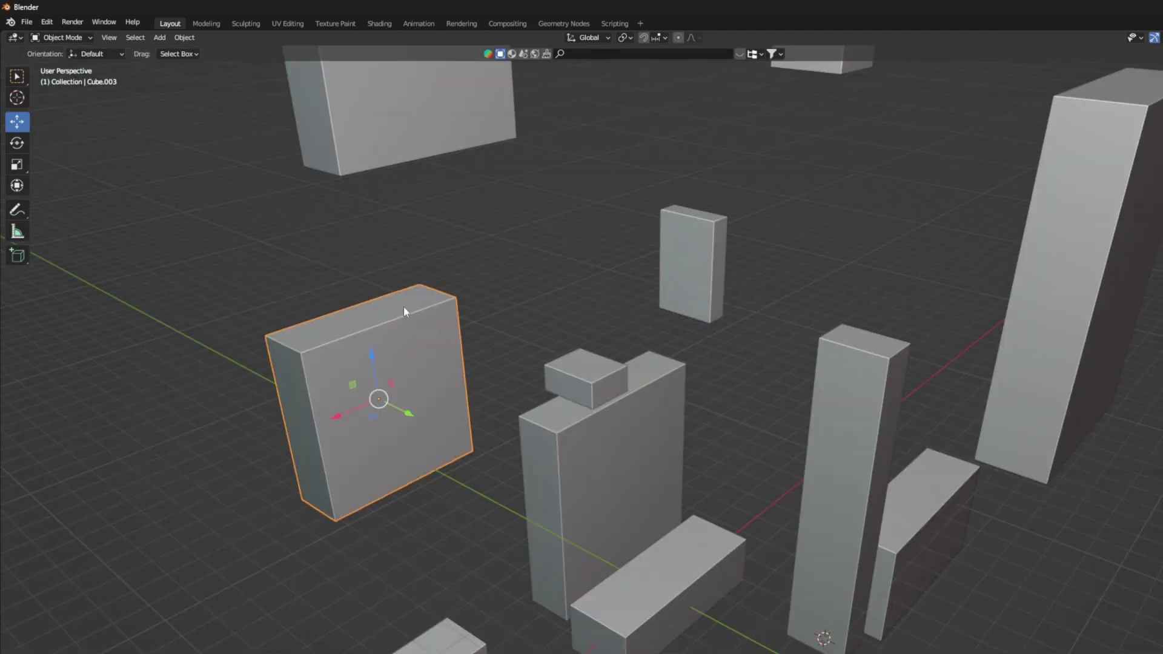
Snap the 3D cursor to the top face of block Cube.003.
key(Tab)
click(386, 307)
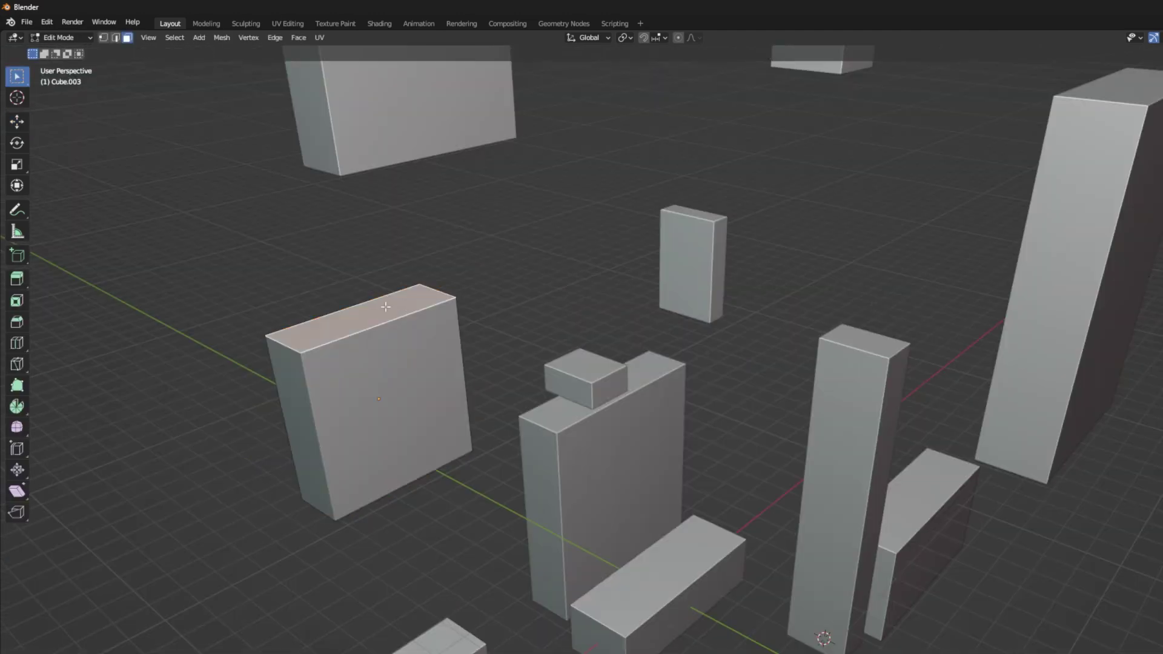
key(shift+s)
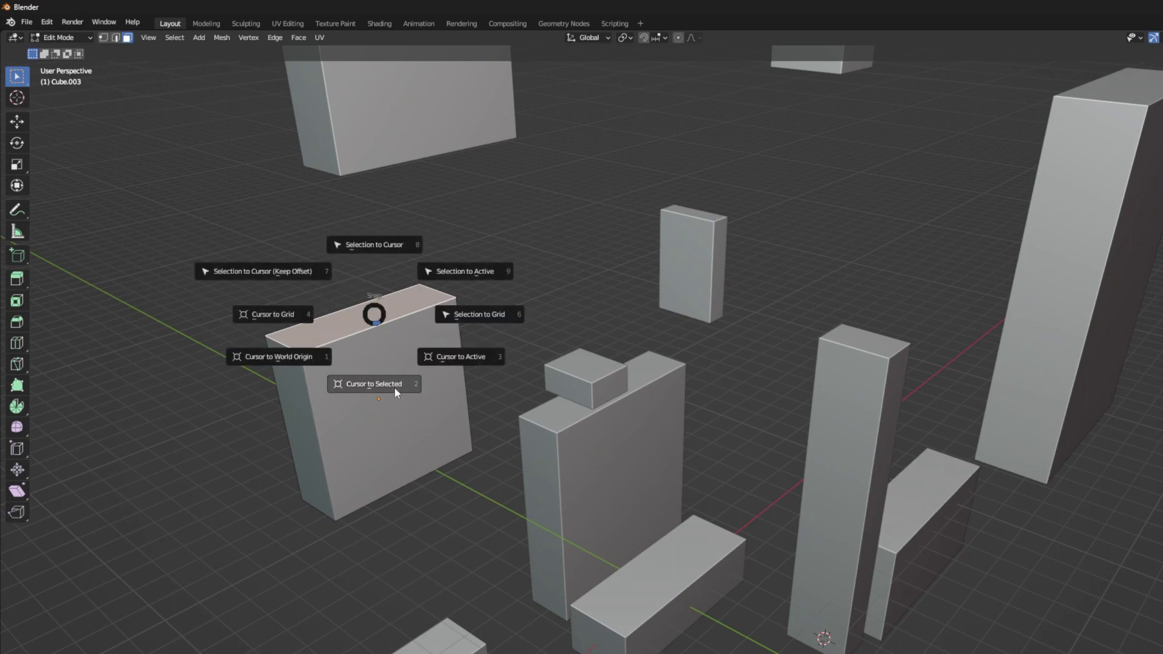
click(390, 384)
Move pillar Cube.001 onto the cursor atop Cube.003 with Selection to Cursor, then deselect it.
key(Tab)
click(853, 396)
key(shift+s)
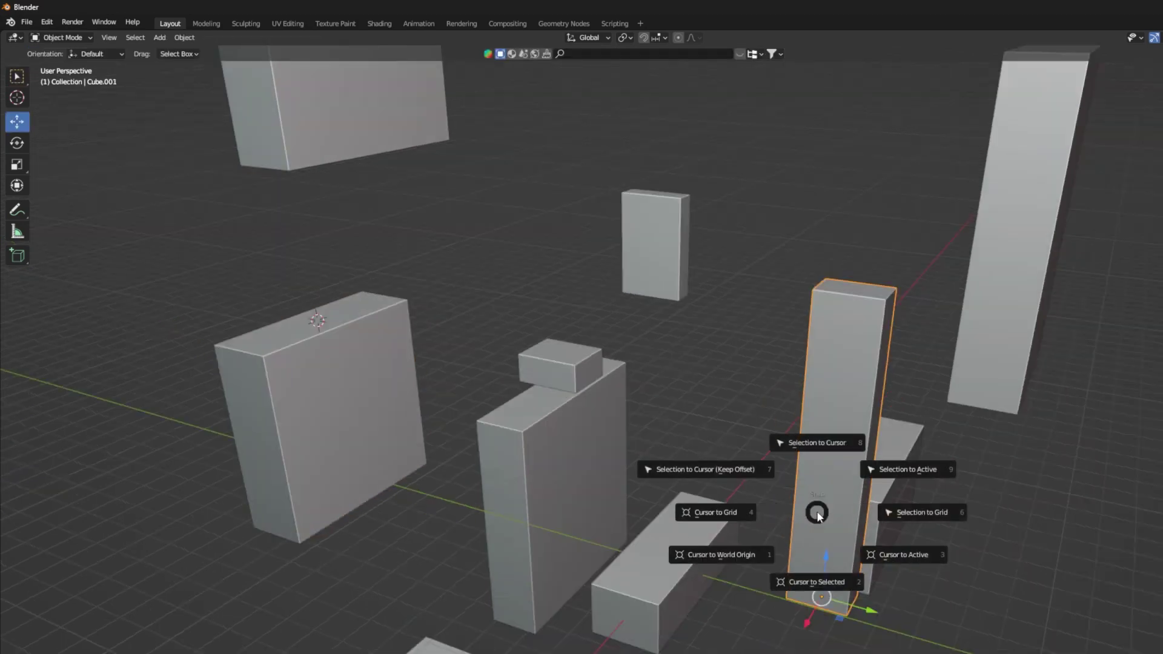
click(823, 448)
scroll(340, 362, down, 3)
middle_drag(462, 507, 650, 480)
click(650, 480)
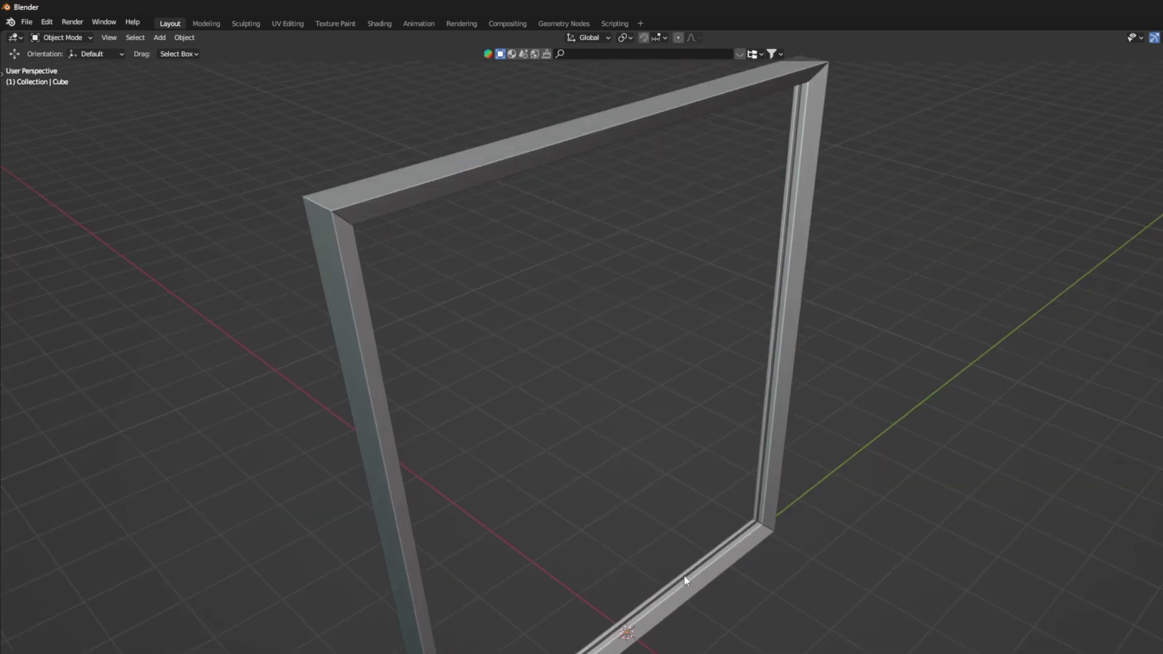
Select the door frame and enter Edit Mode with face selection.
middle_drag(685, 575, 810, 534)
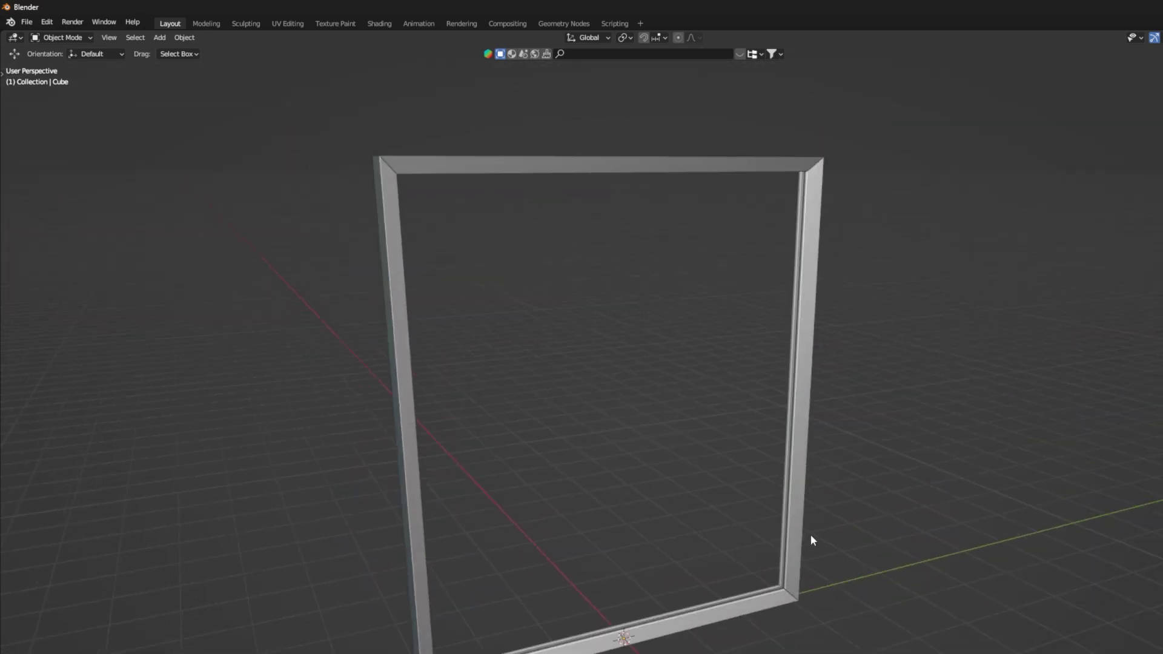
click(798, 485)
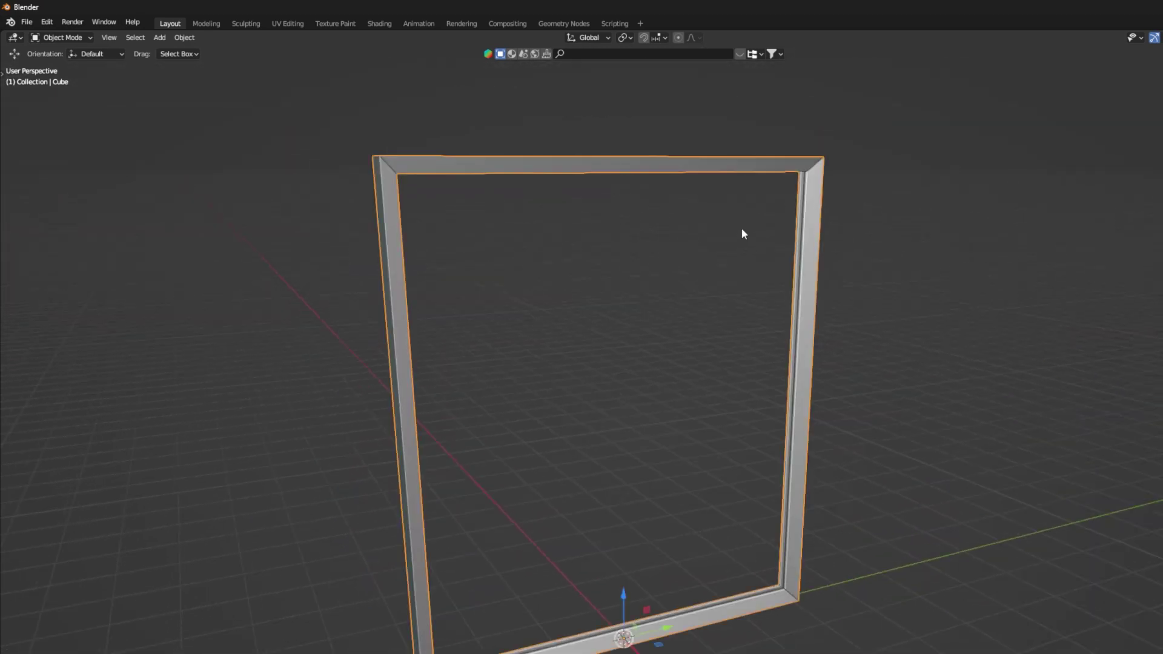
click(609, 496)
middle_drag(609, 496, 605, 507)
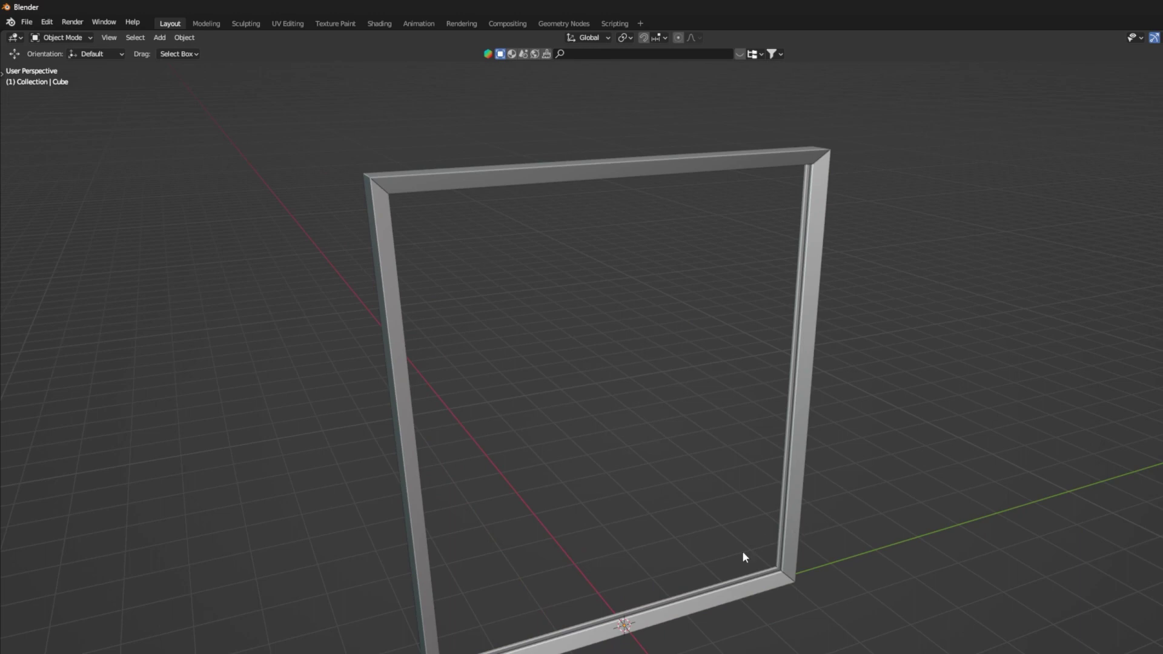
middle_drag(743, 495, 727, 507)
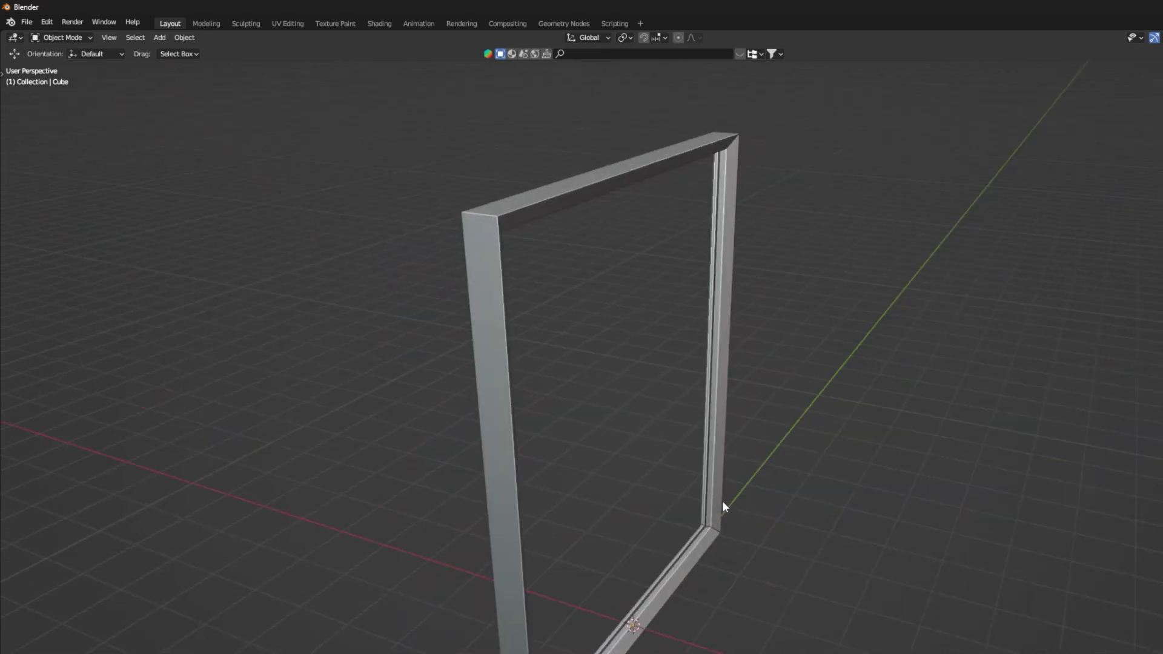
middle_drag(670, 472, 684, 591)
click(683, 591)
key(Tab)
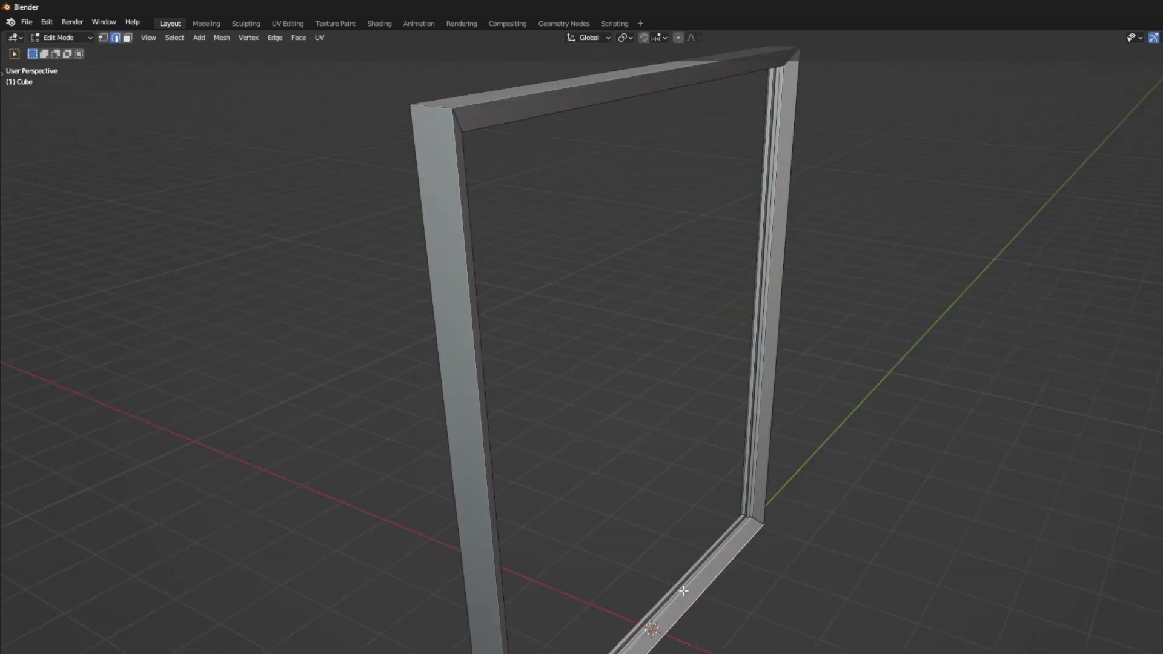
key(3)
scroll(706, 582, up, 6)
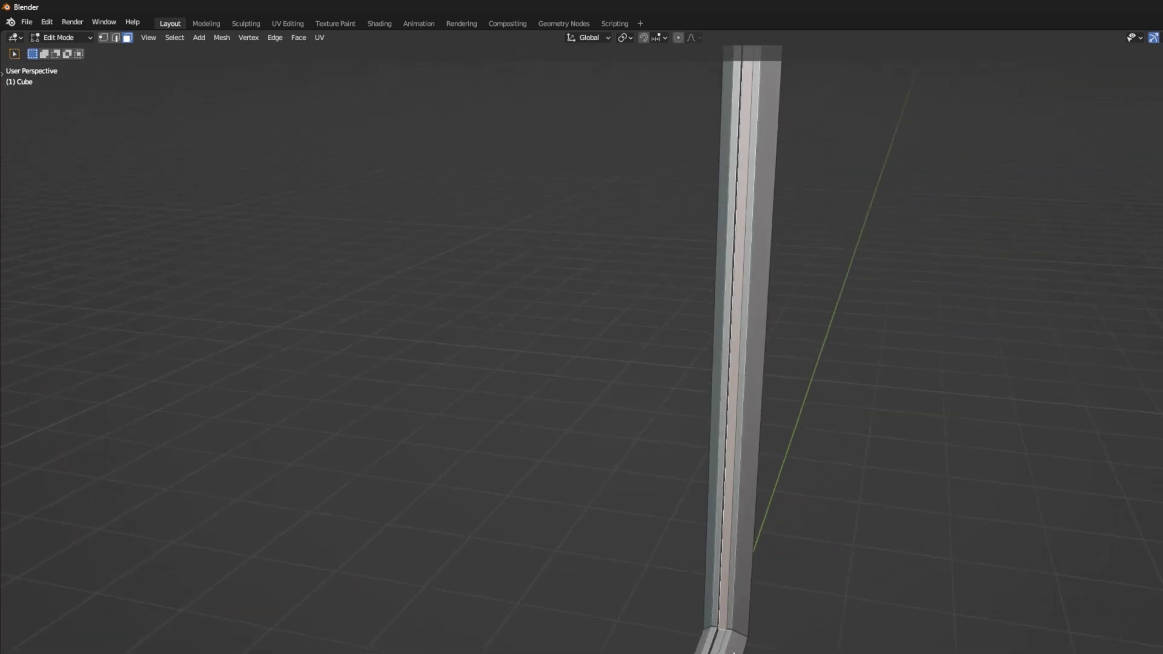
Select a strip of faces on the frame's vertical bar.
middle_drag(725, 640, 609, 649)
click(641, 566)
middle_drag(641, 566, 546, 332)
middle_drag(561, 376, 551, 363)
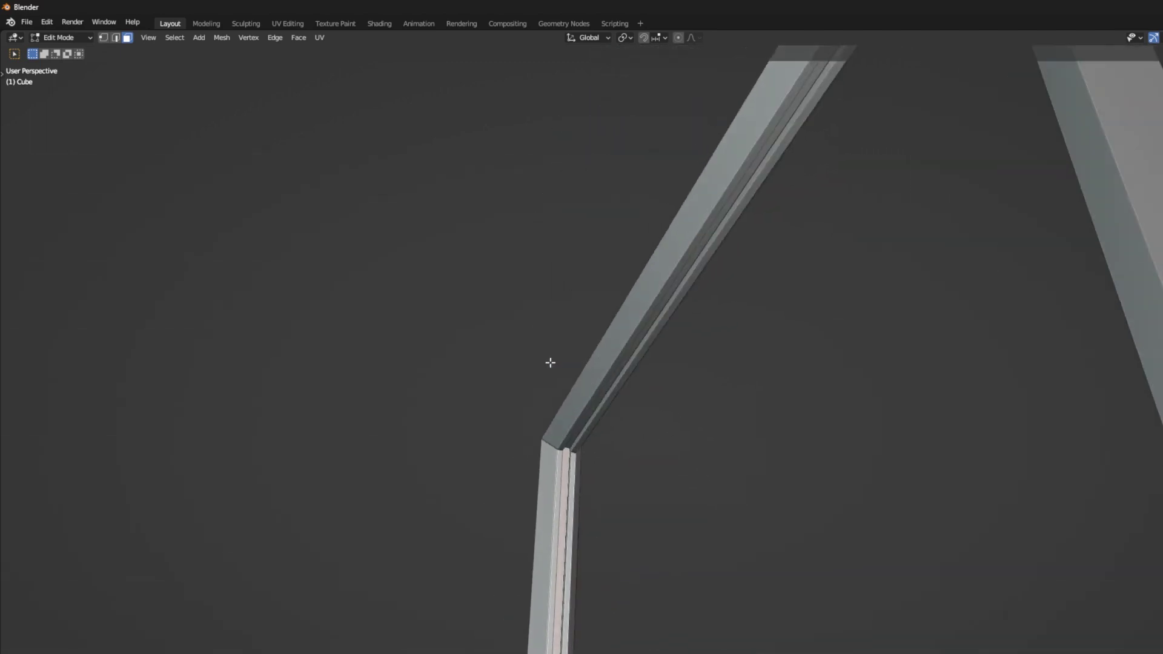
middle_drag(588, 414, 685, 506)
Snap the 3D cursor to the selected faces, then return to Object Mode.
key(shift+s)
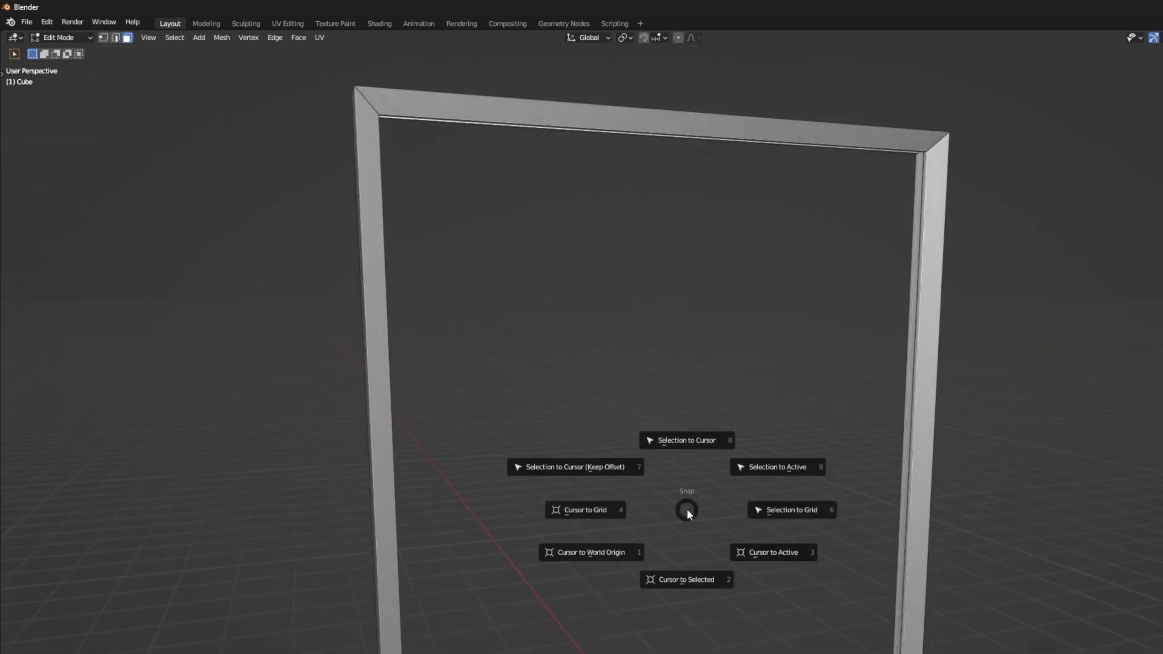
click(692, 583)
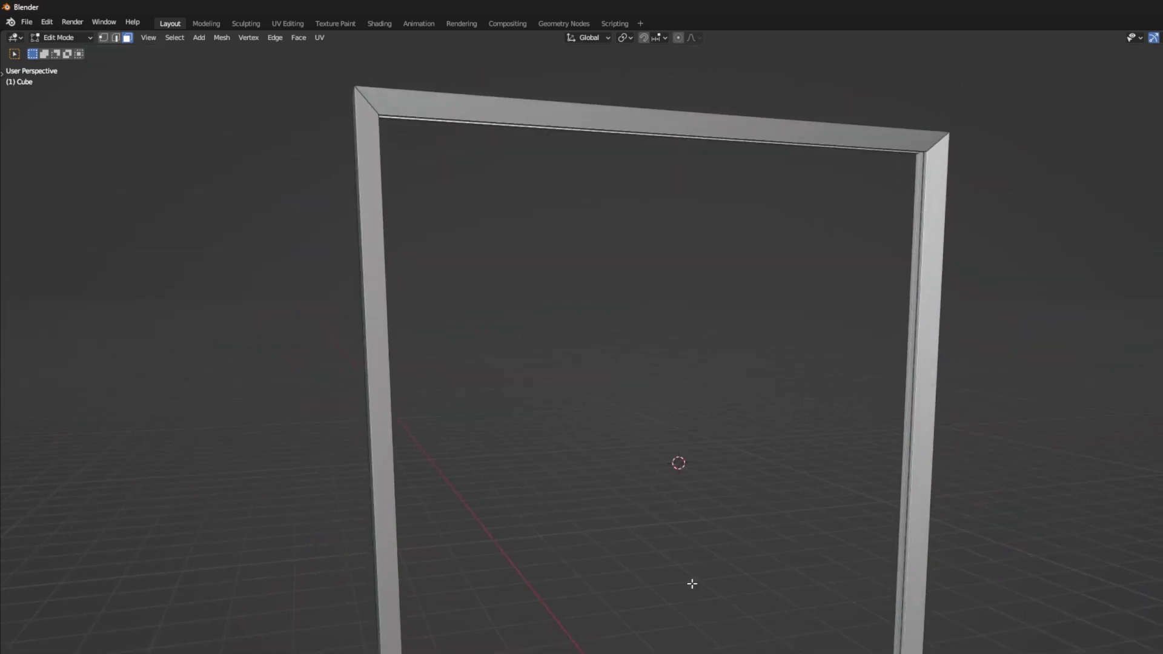
scroll(693, 576, down, 3)
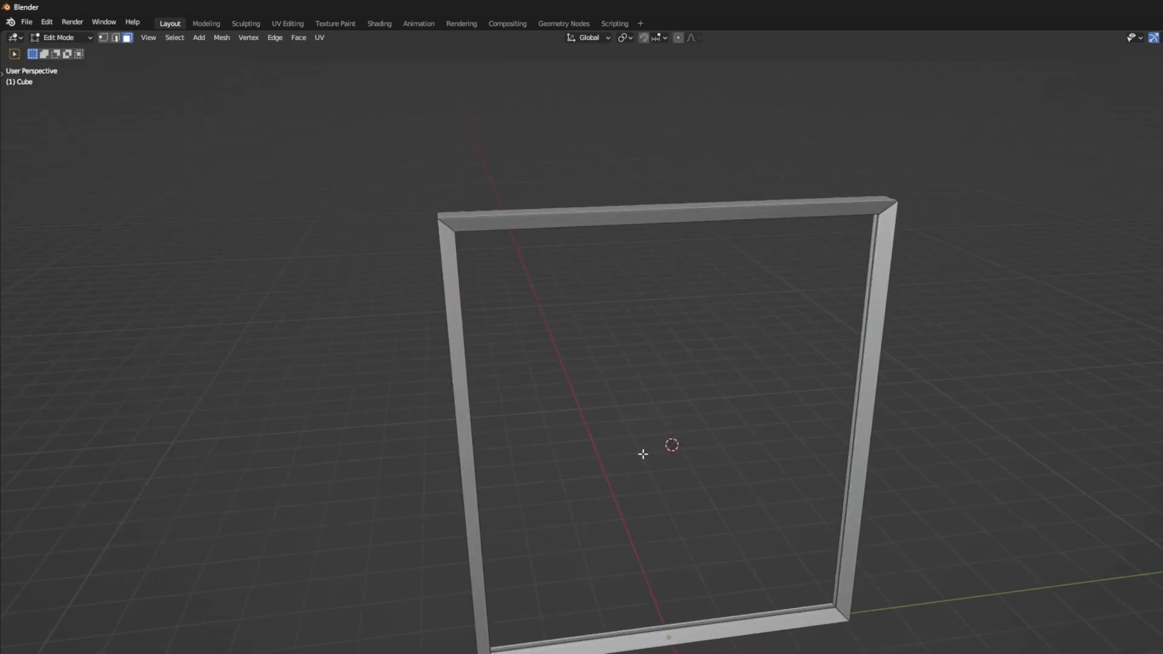
middle_drag(641, 457, 634, 499)
key(Tab)
scroll(519, 473, up, 3)
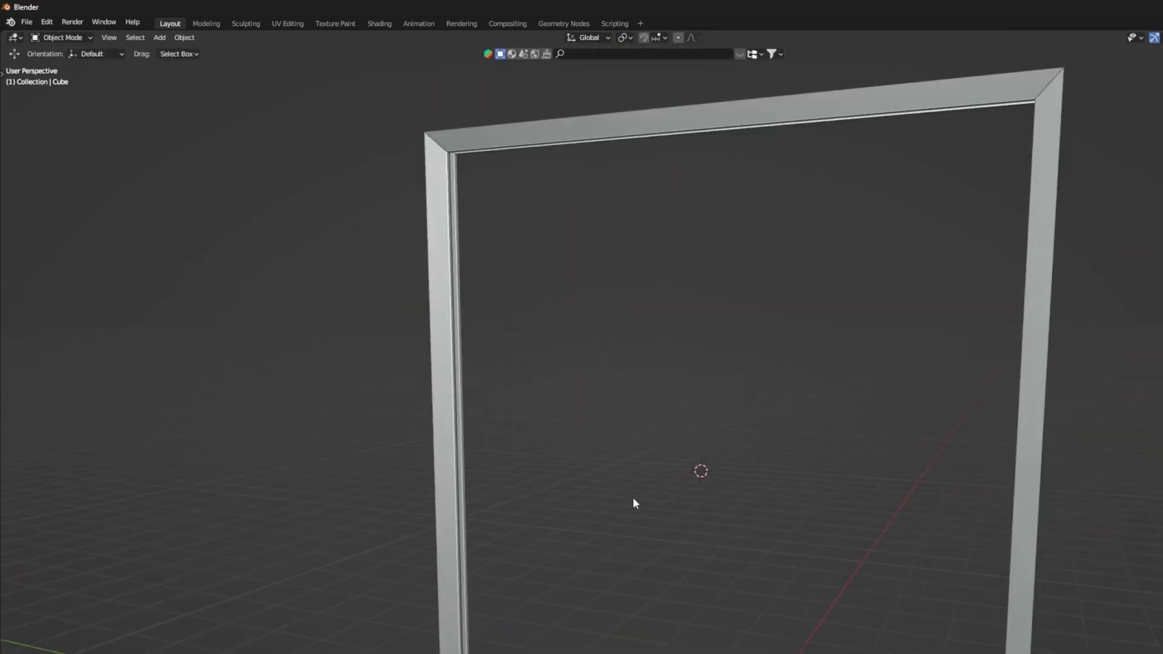
Add a plane at the 3D cursor, rotate it 90° about Y, and switch to Left view.
key(shift+a)
mouse_move(653, 496)
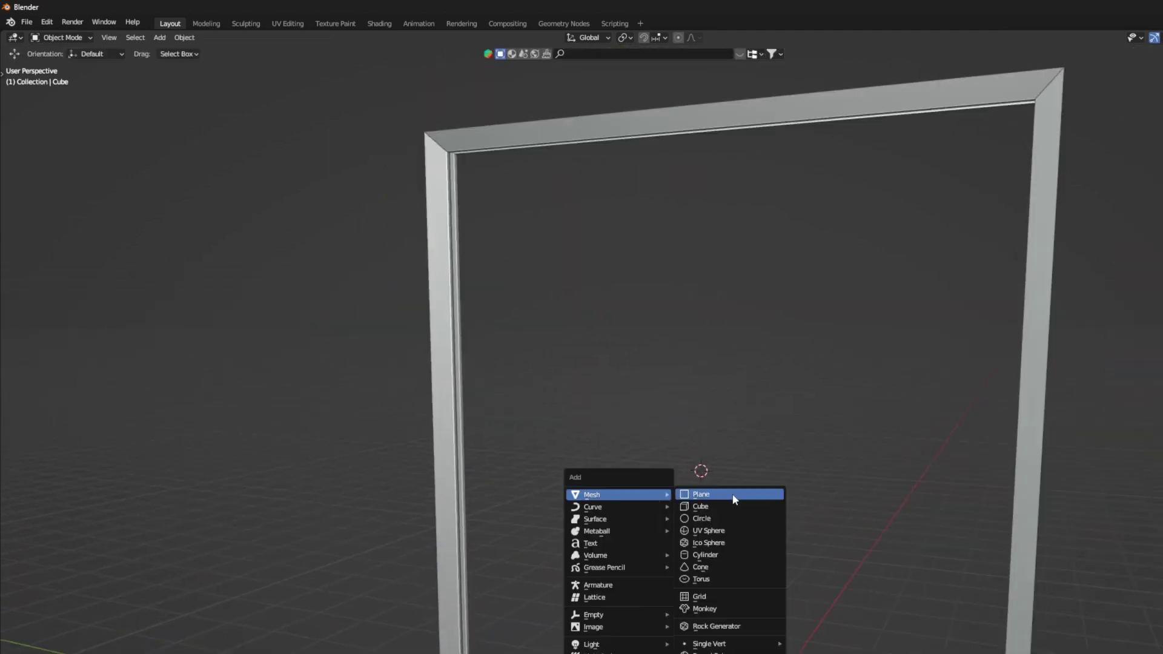
click(701, 494)
key(Tab)
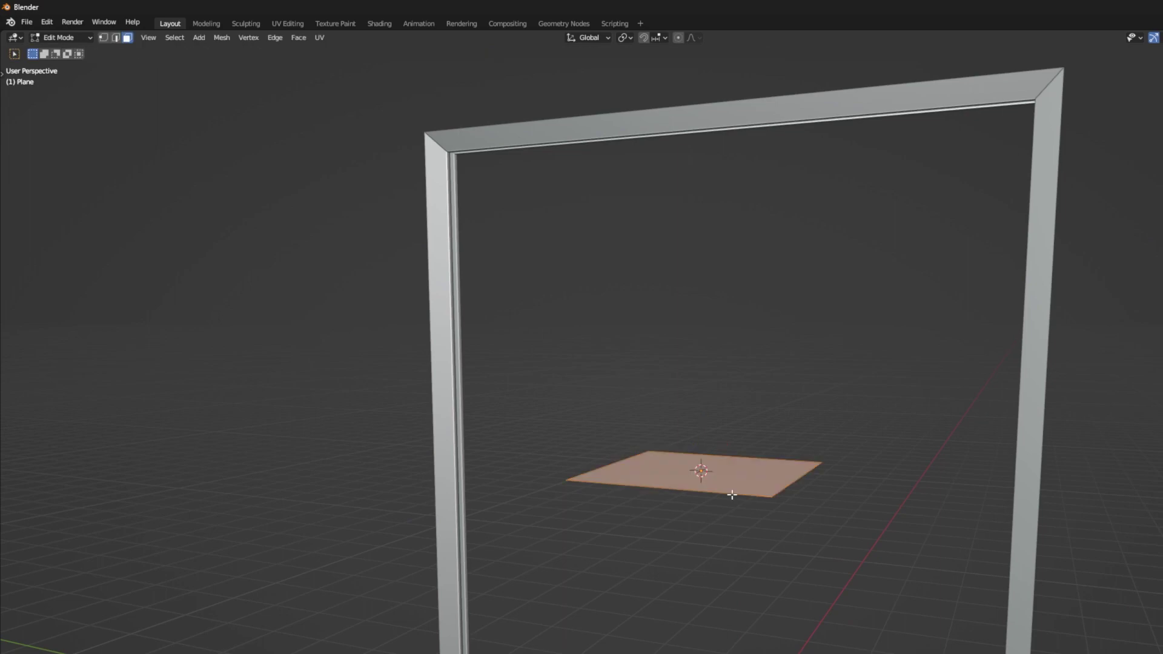
key(r)
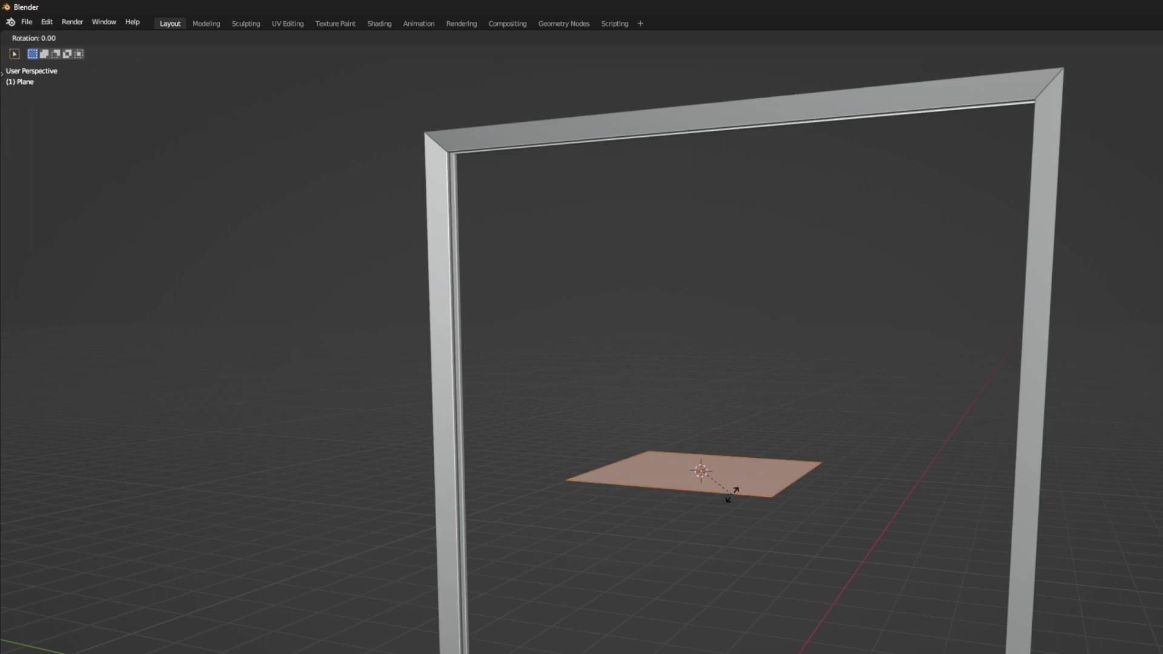
text(y90)
key(Return)
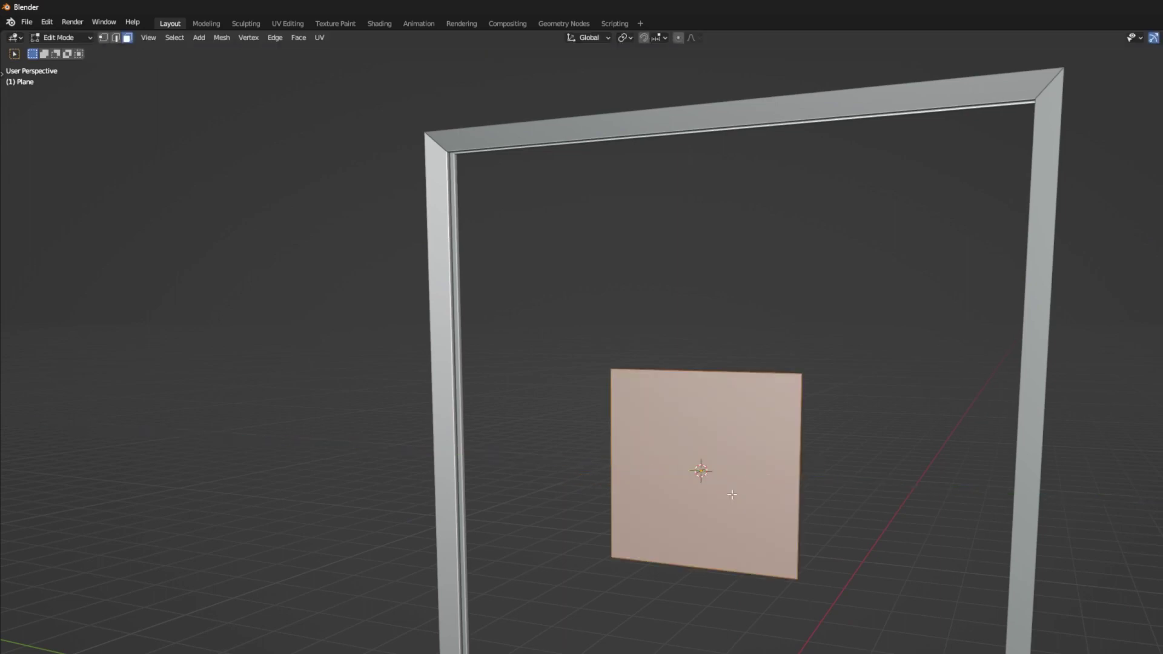
key(grave)
click(417, 459)
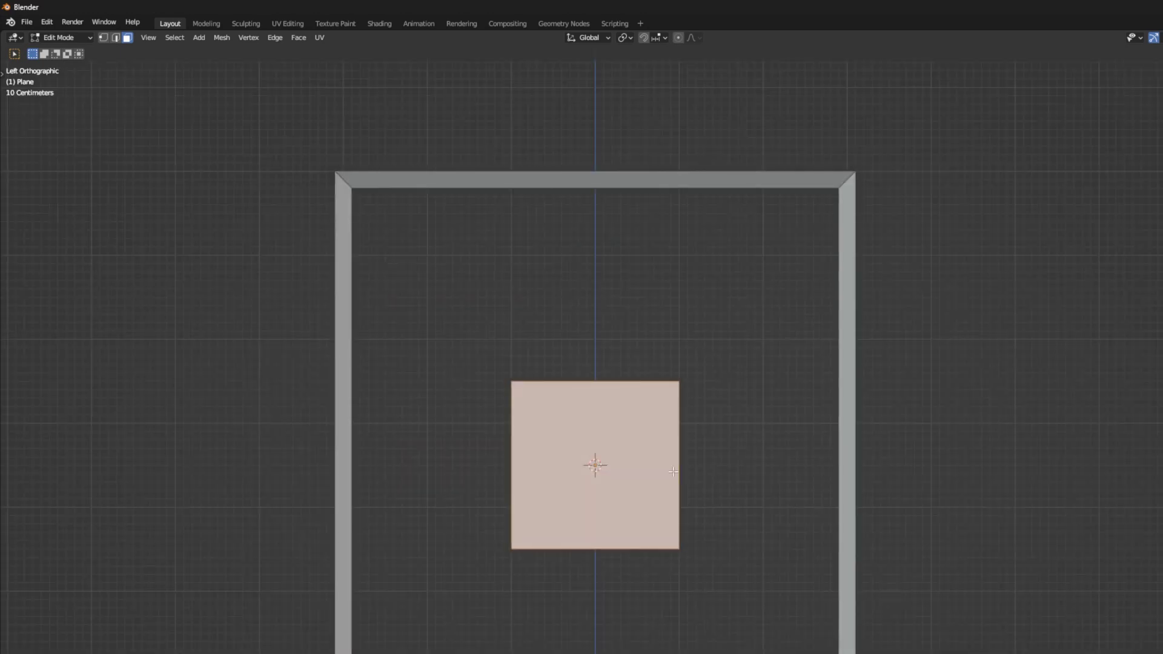
Scale the plane overall, then along Y and Z to fill the frame's opening.
key(s)
click(849, 417)
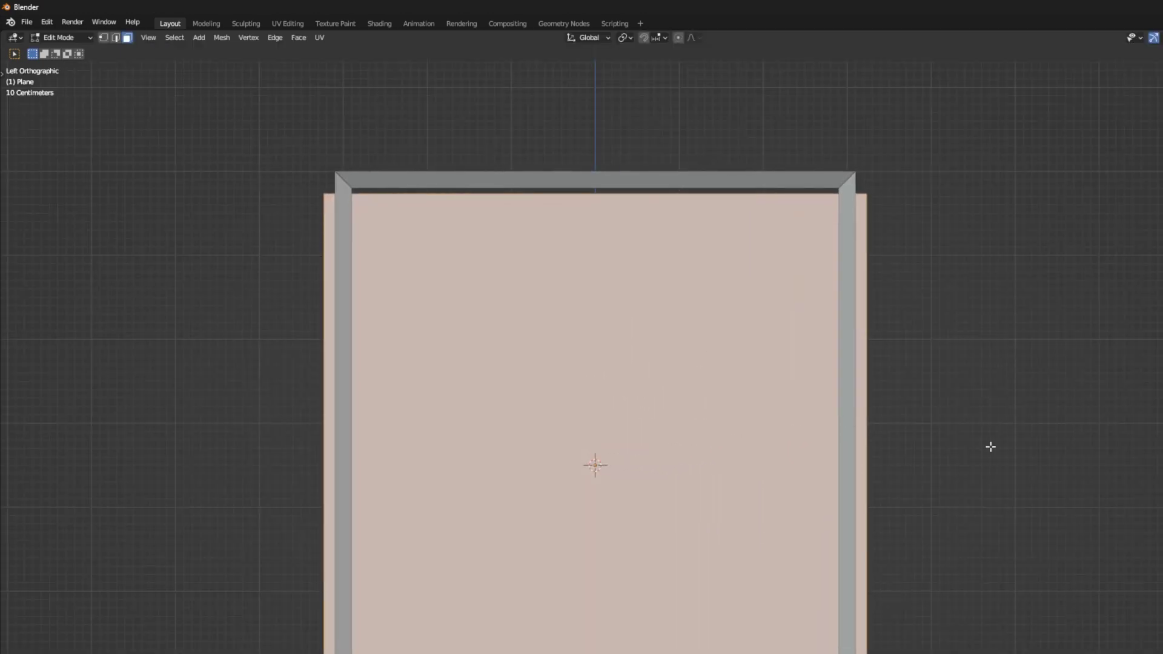
key(s)
key(y)
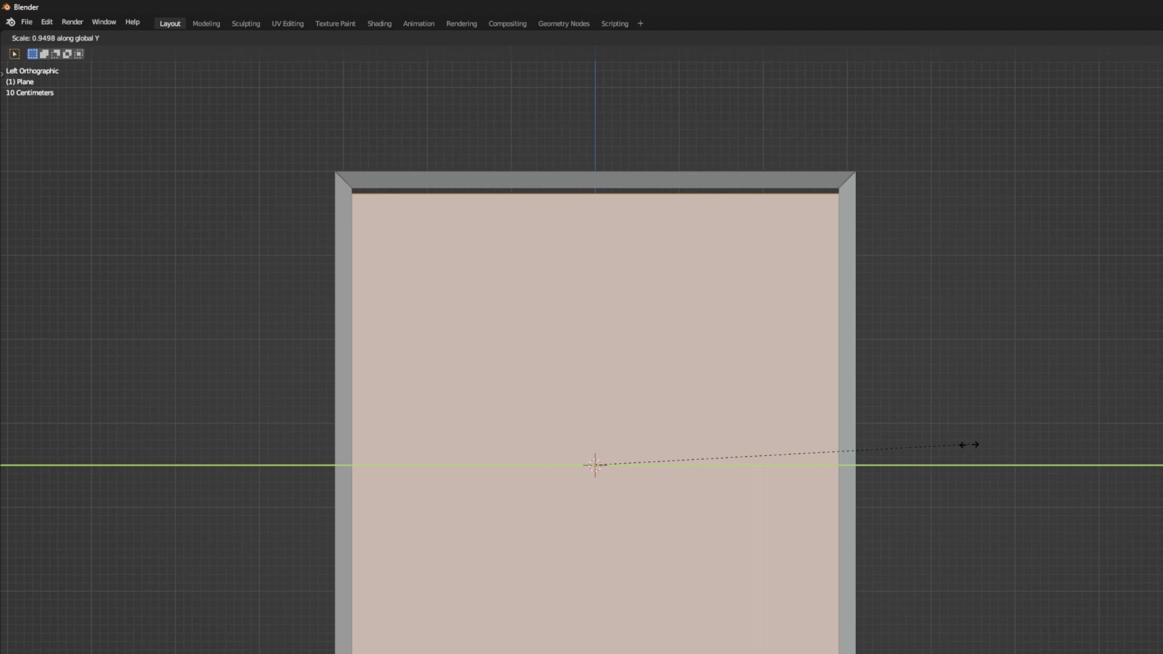
click(957, 447)
key(s)
key(z)
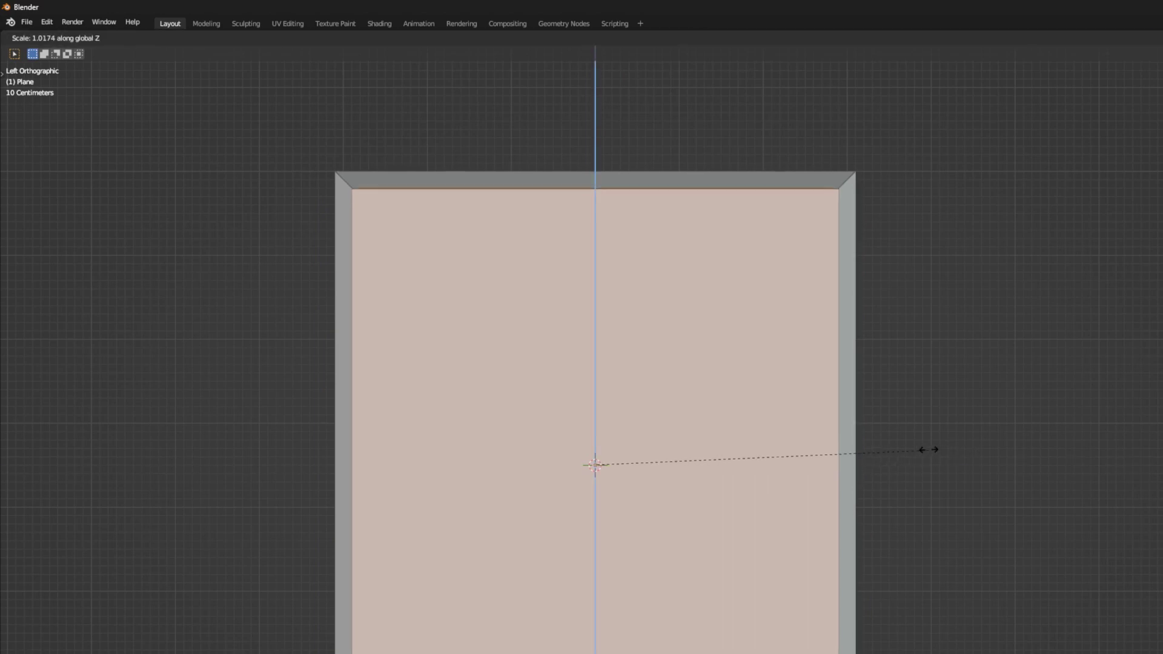
click(932, 441)
Turn on X-ray to check the pane's fit inside the frame, then return to perspective.
key(alt+z)
scroll(912, 447, up, 1)
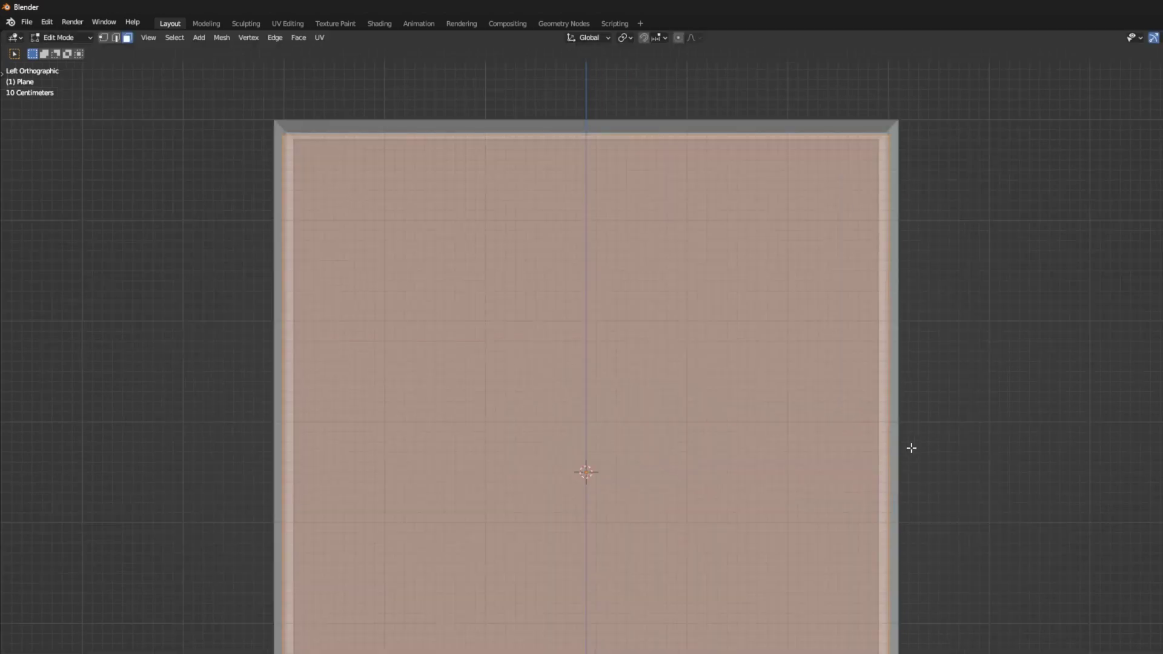
shift+middle_drag(911, 457, 914, 429)
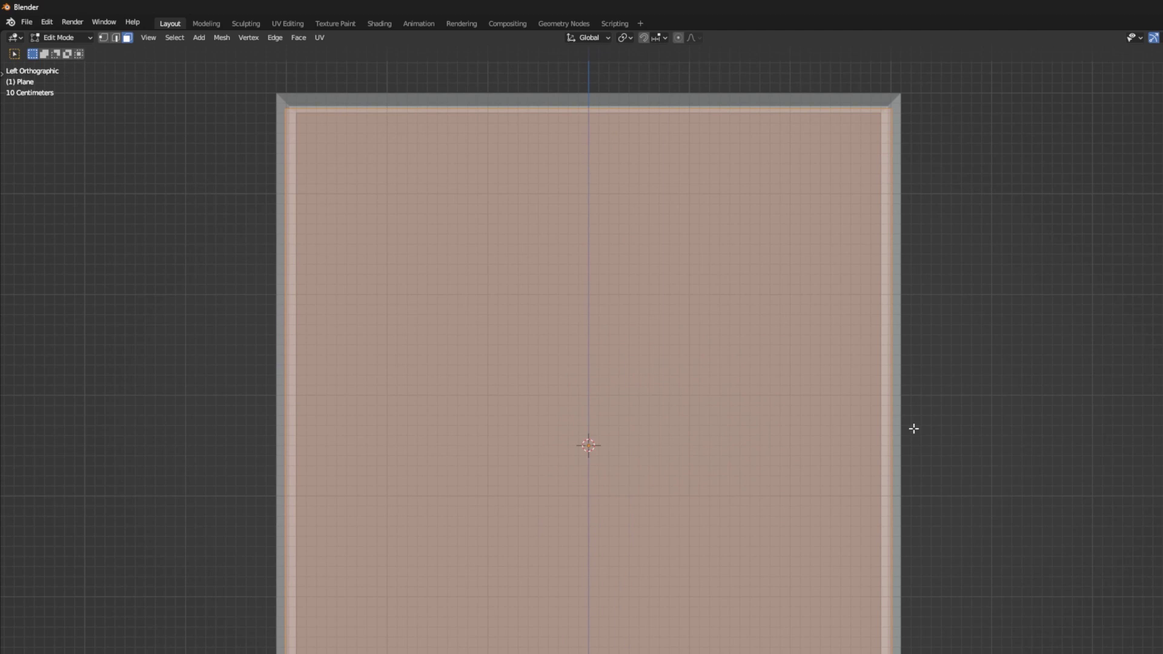
key(s)
key(y)
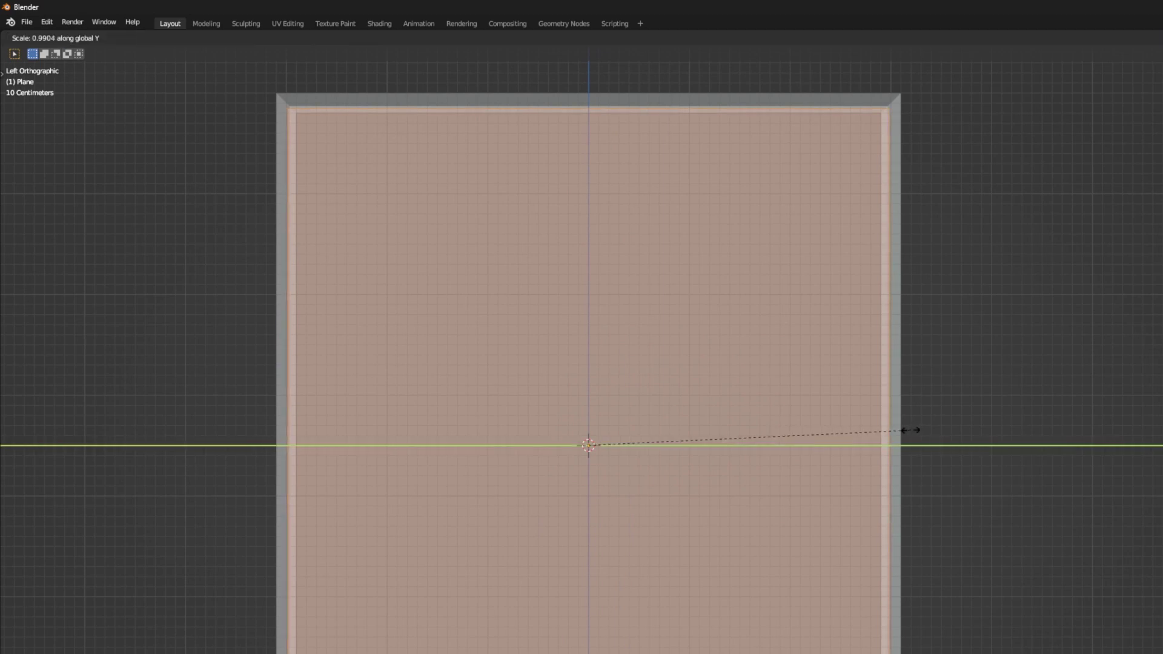
key(Escape)
key(s)
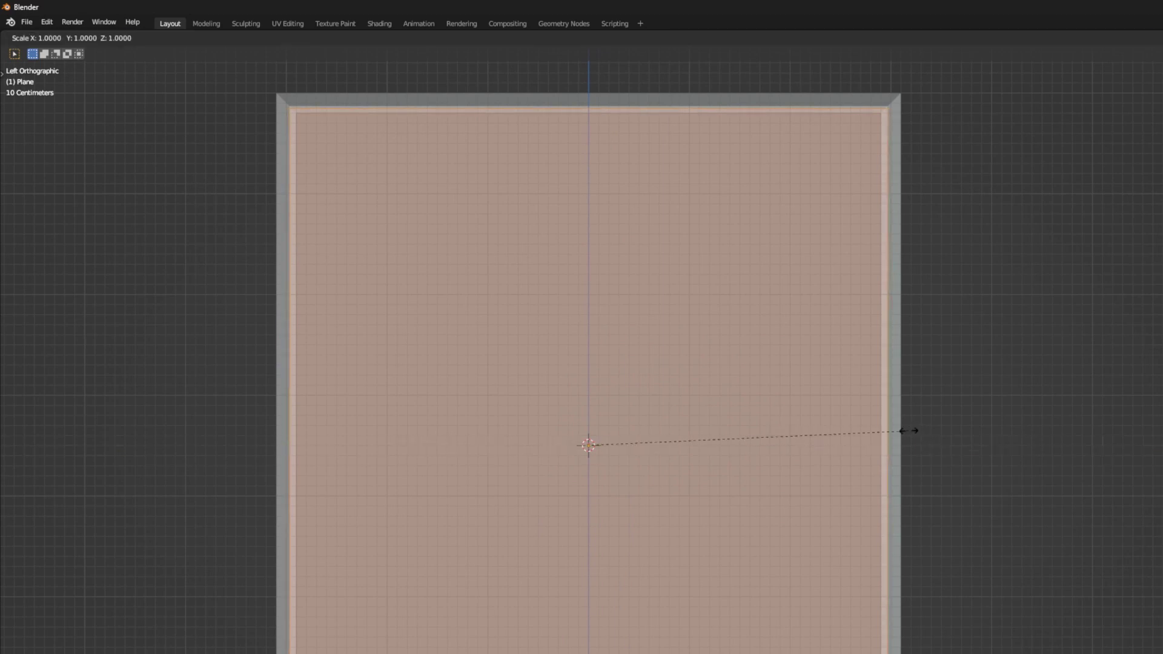
key(z)
key(Escape)
middle_drag(909, 464, 888, 551)
Orbit the view to see the cup from below, ready to edit its mesh.
click(823, 509)
middle_drag(824, 509, 919, 516)
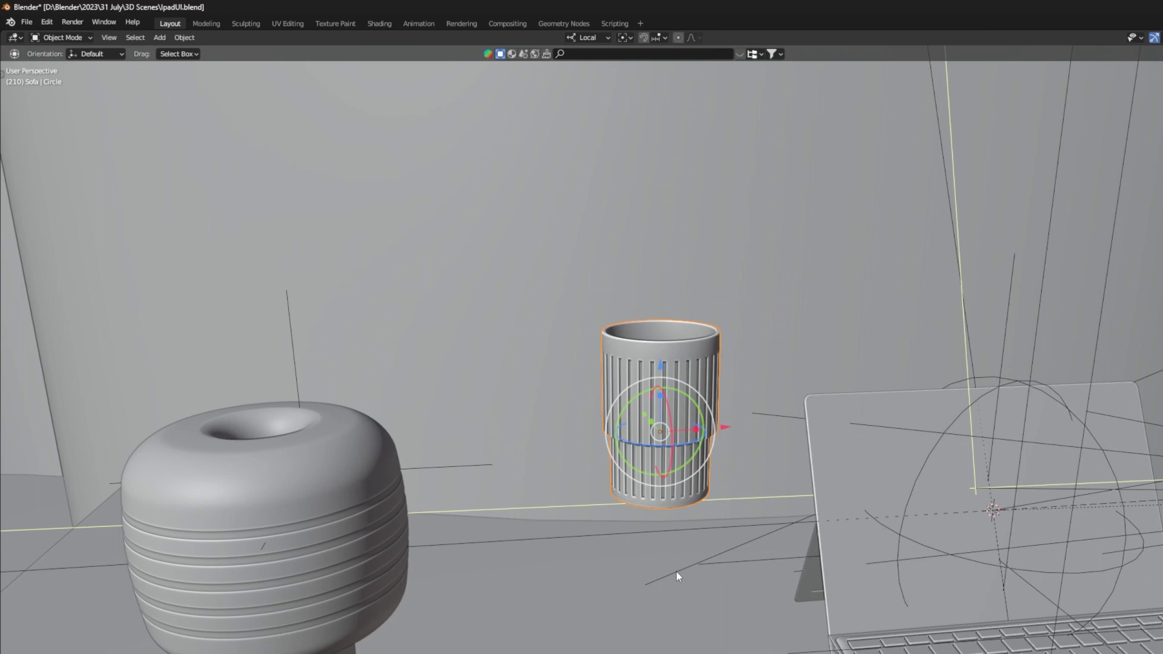
middle_drag(676, 572, 680, 517)
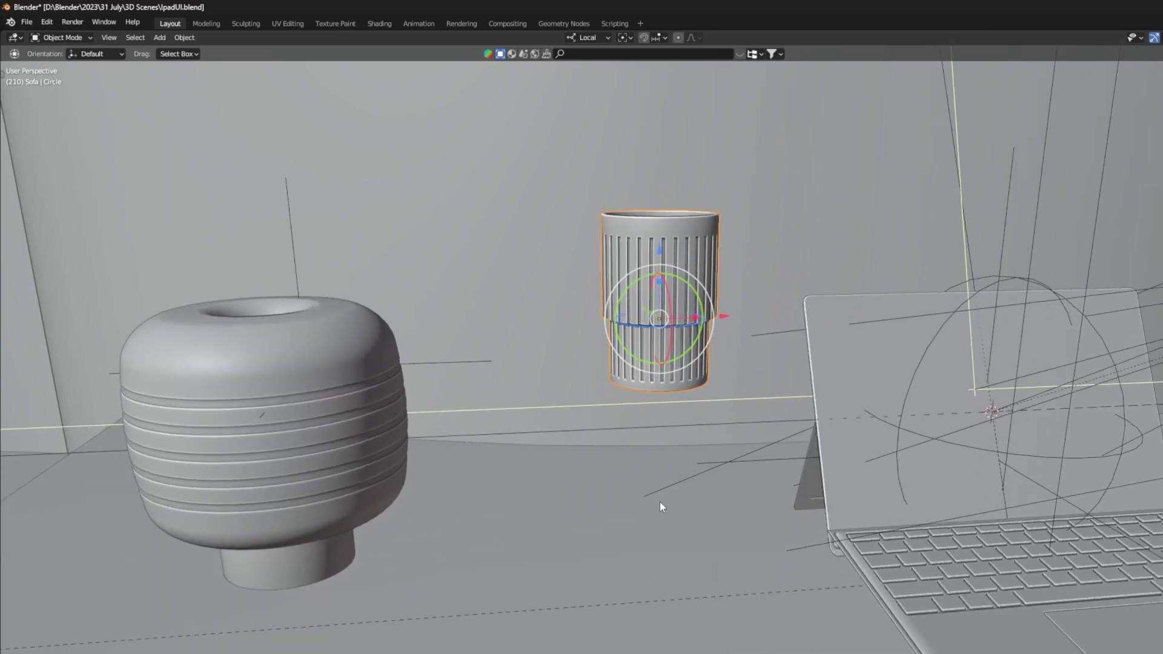
key(Tab)
key(Tab)
scroll(655, 532, down, 8)
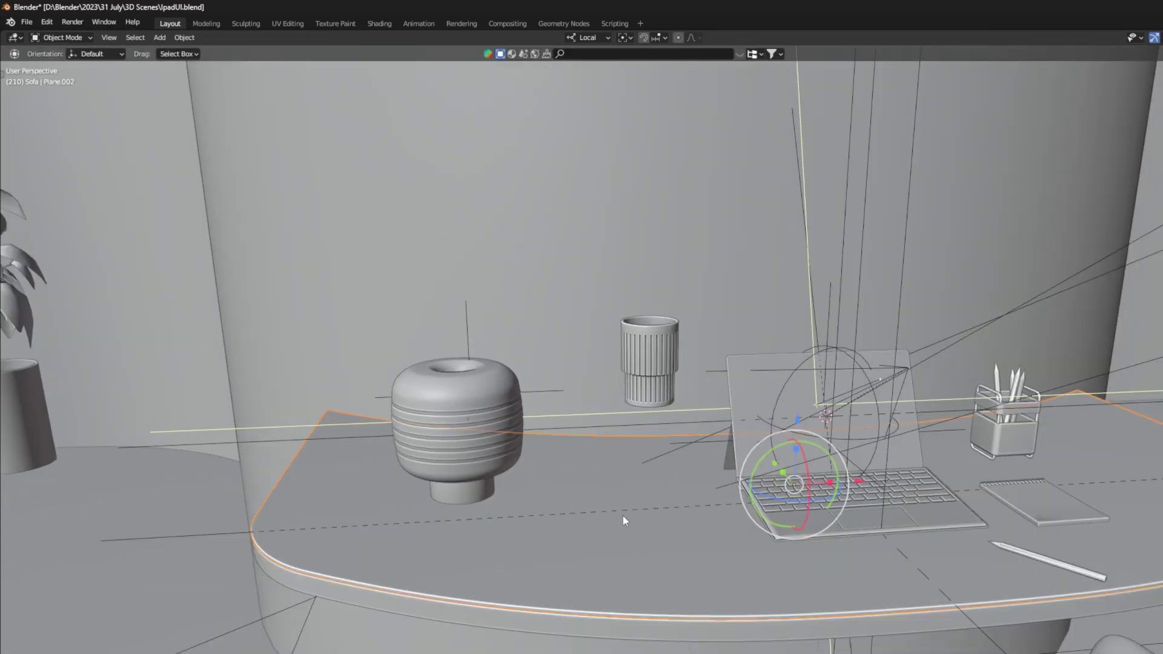
scroll(657, 532, up, 8)
middle_drag(657, 532, 695, 452)
Select the cup's bottom face and snap the 3D cursor to its centre.
key(Tab)
click(691, 410)
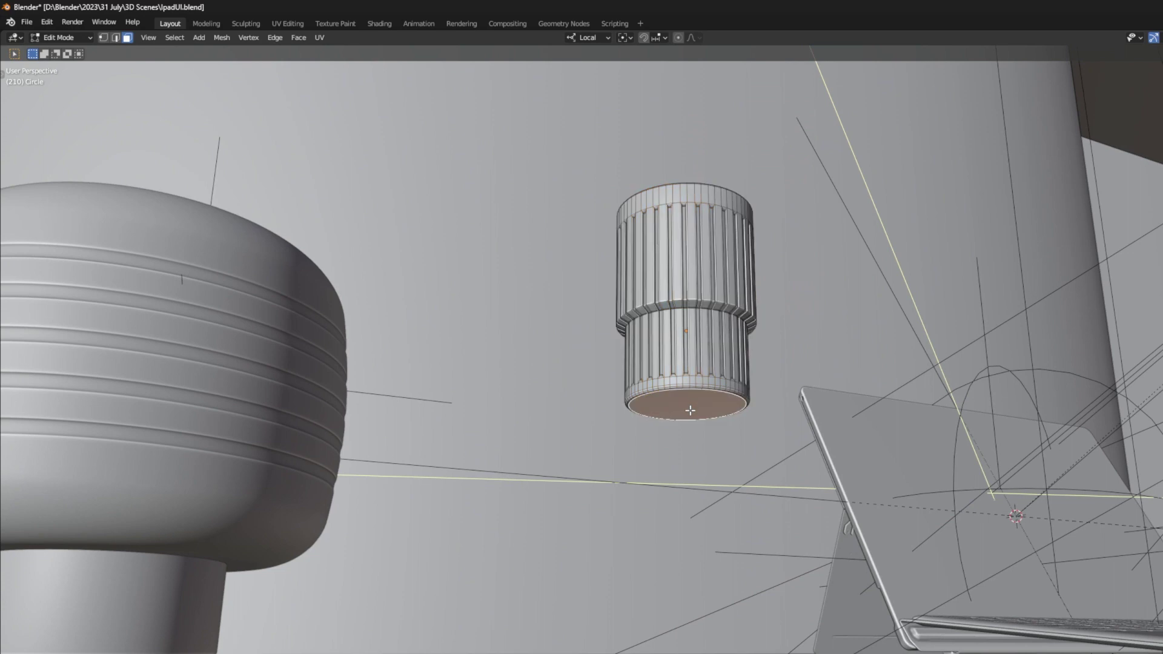
key(shift+s)
click(697, 480)
key(Tab)
key(Tab)
key(Tab)
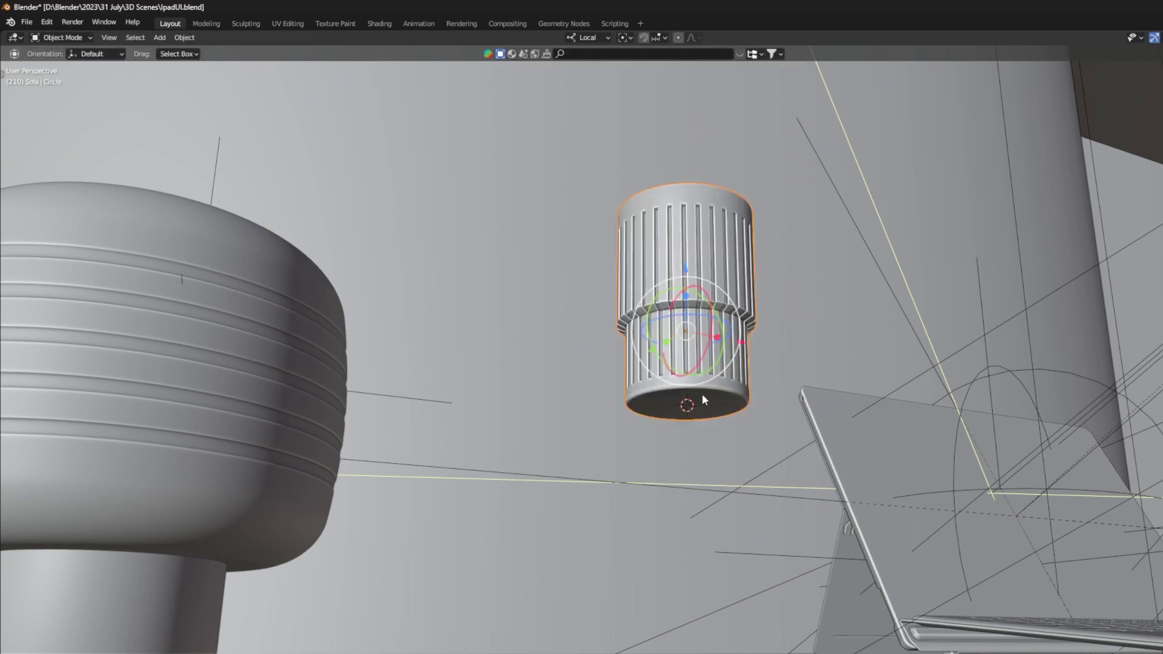
Set the cup's origin to the 3D cursor.
right_click(703, 400)
mouse_move(703, 397)
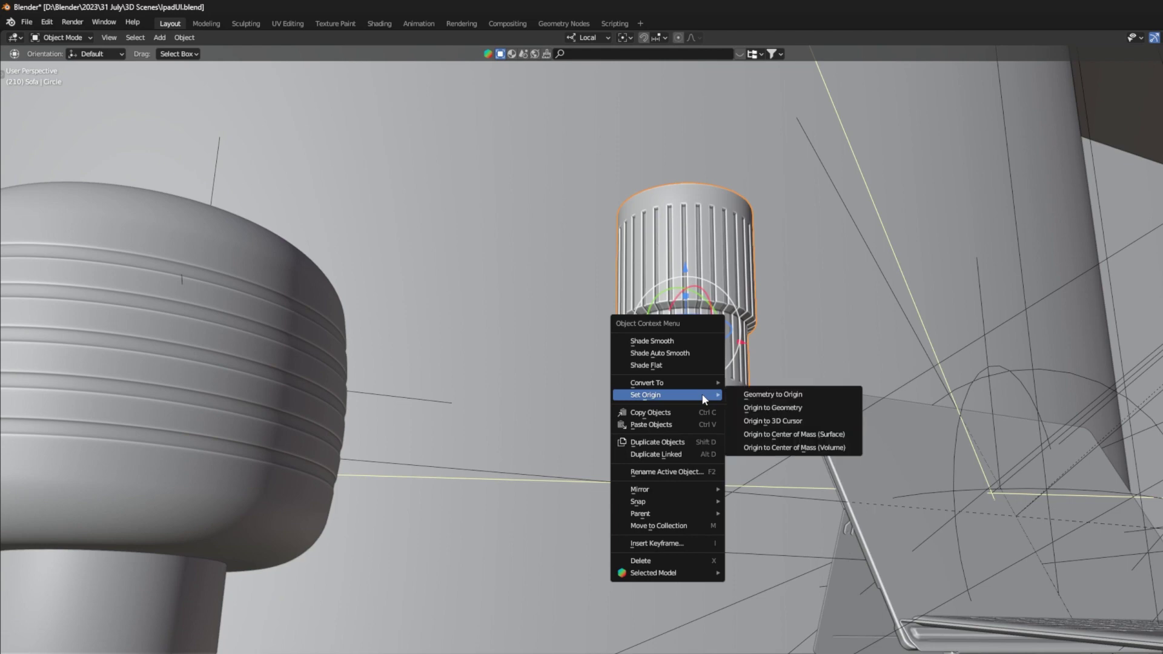
click(789, 424)
scroll(741, 432, down, 3)
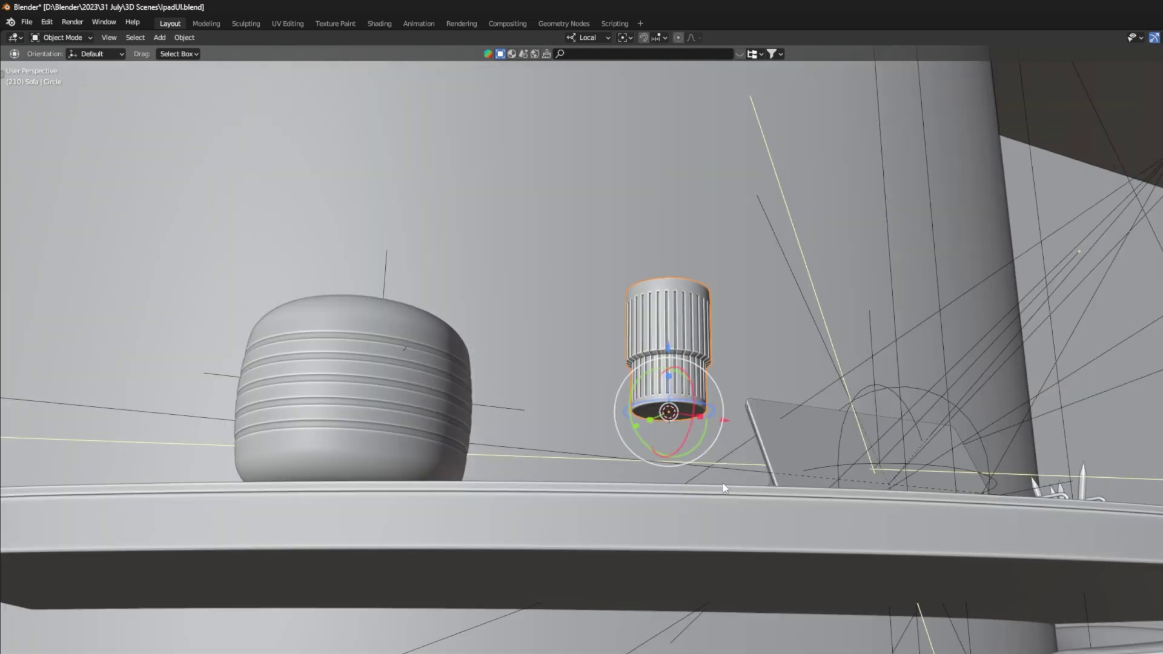
middle_drag(722, 482, 684, 512)
Snap the 3D cursor to the centre of the table strip Plane.002.
click(685, 512)
key(Tab)
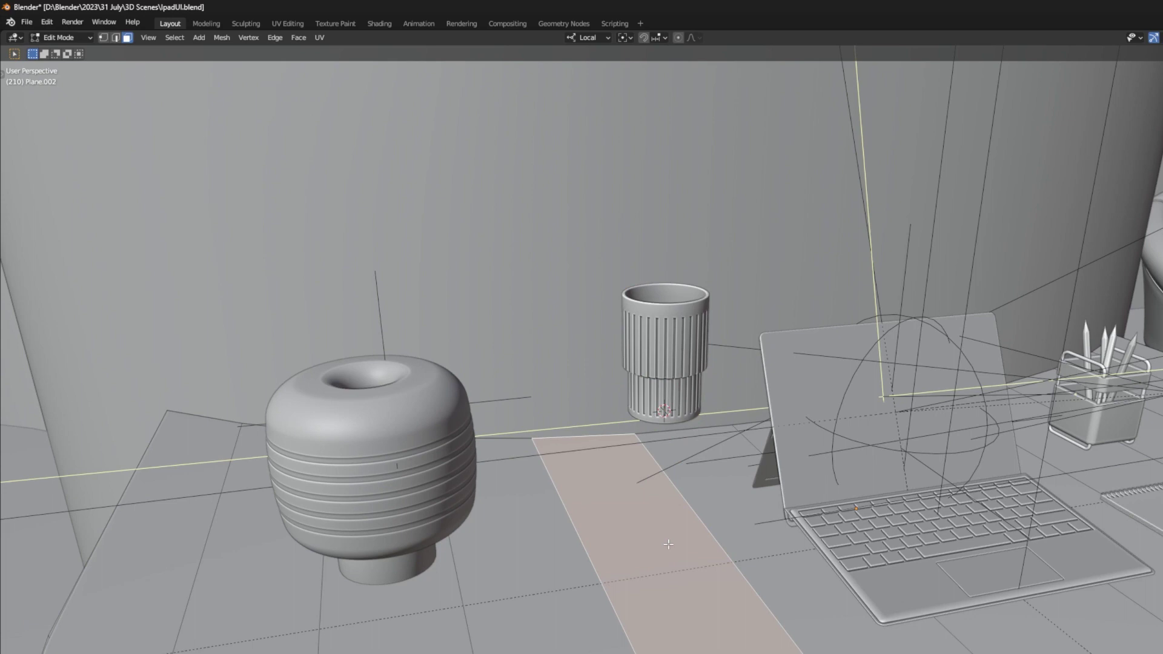
key(shift+s)
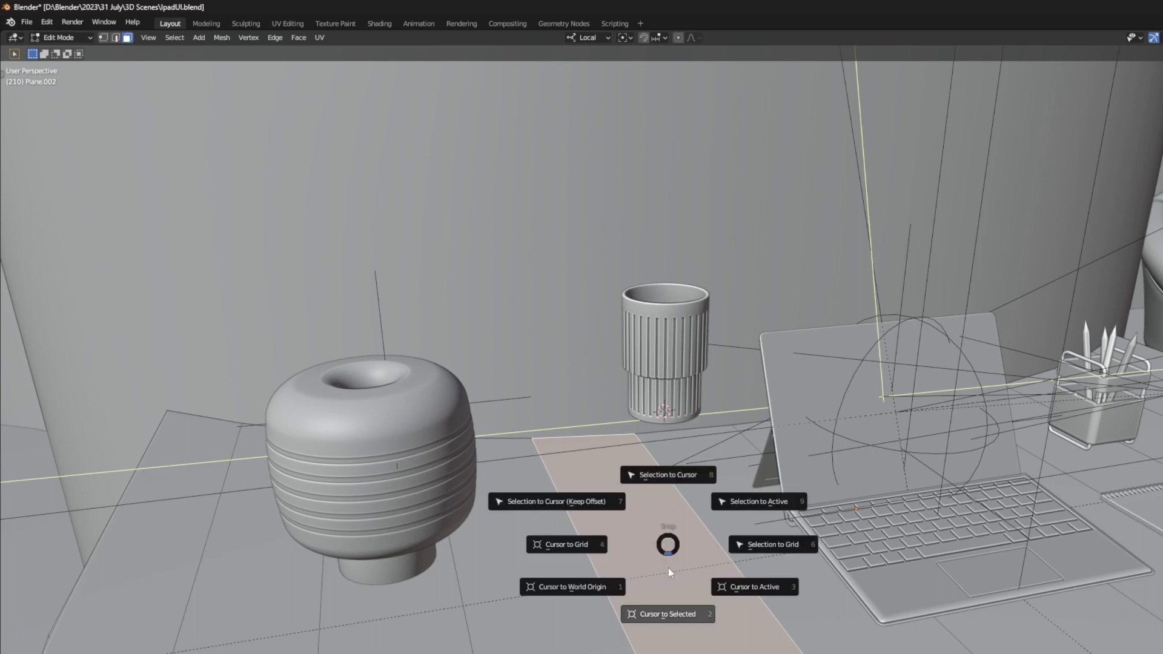
click(685, 614)
key(Tab)
Move the cup onto the 3D cursor so it stands on the strip.
click(698, 354)
key(shift+s)
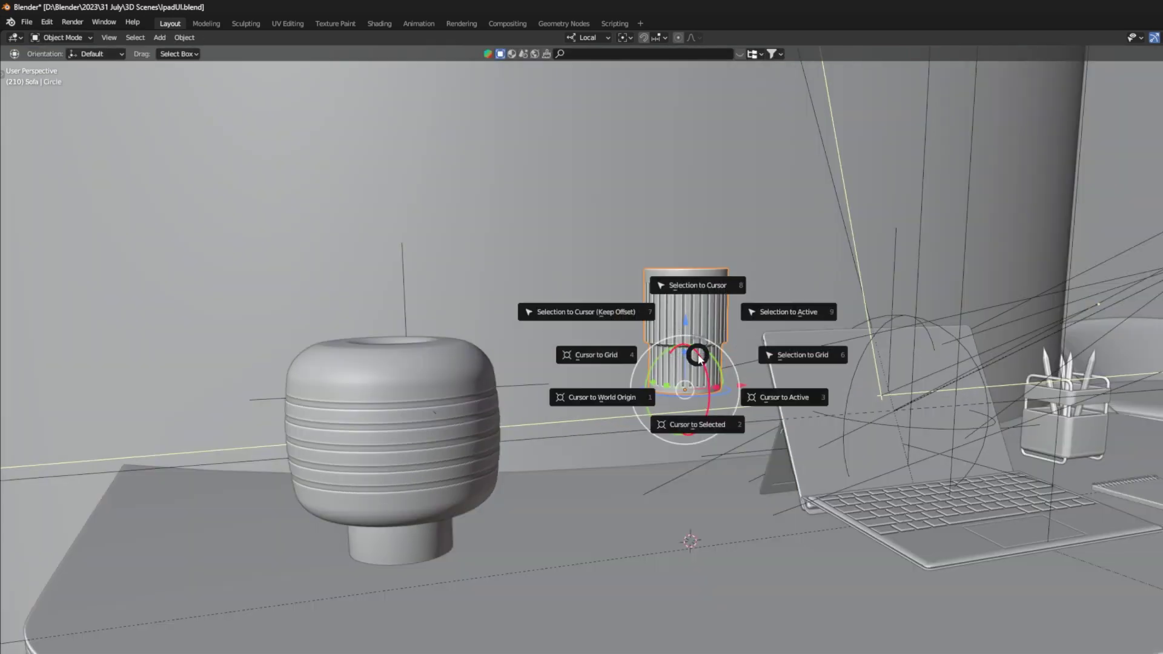
click(710, 293)
middle_drag(698, 493, 797, 613)
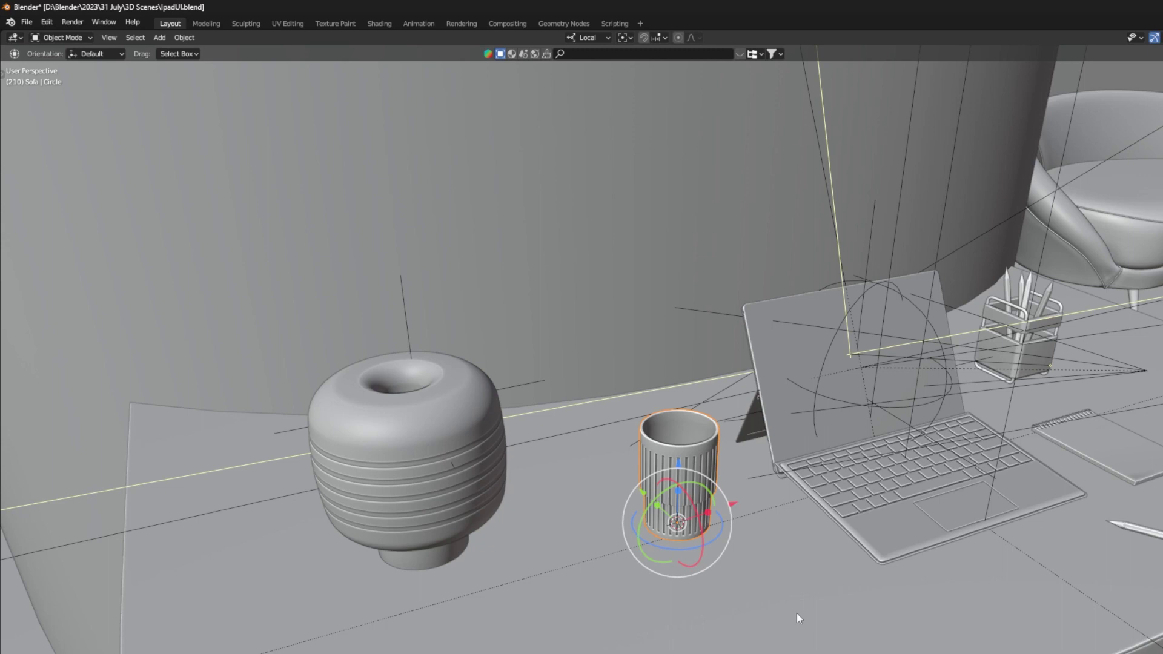
mouse_move(735, 509)
mouse_down()
mouse_move(781, 500)
mouse_move(732, 506)
mouse_move(748, 497)
mouse_up()
right_click(748, 497)
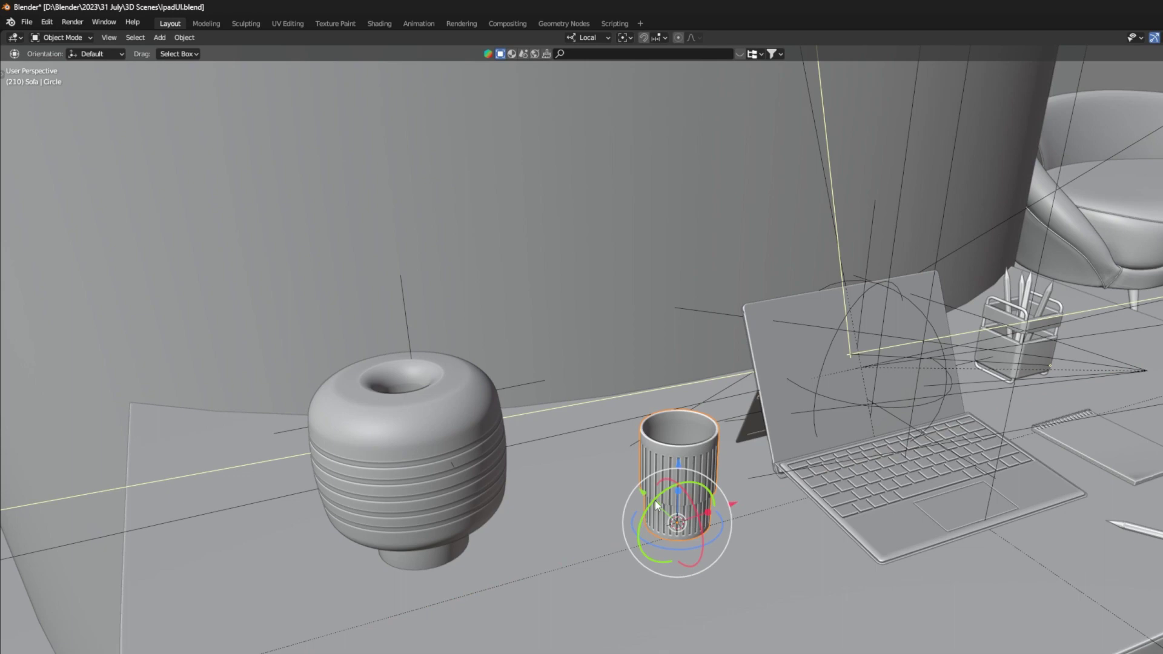